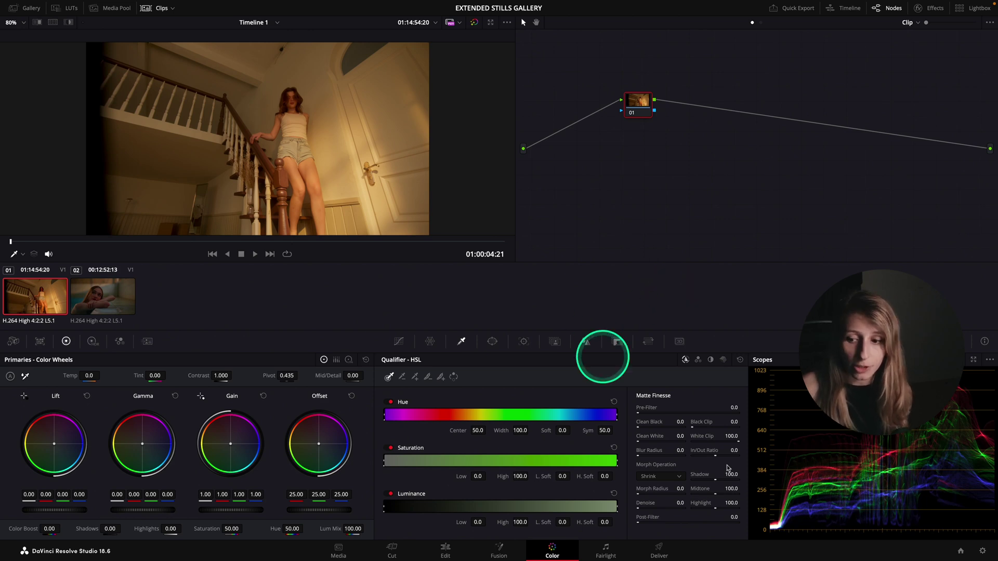
- Open the project's color management settings, then cancel out without changing anything
click(983, 553)
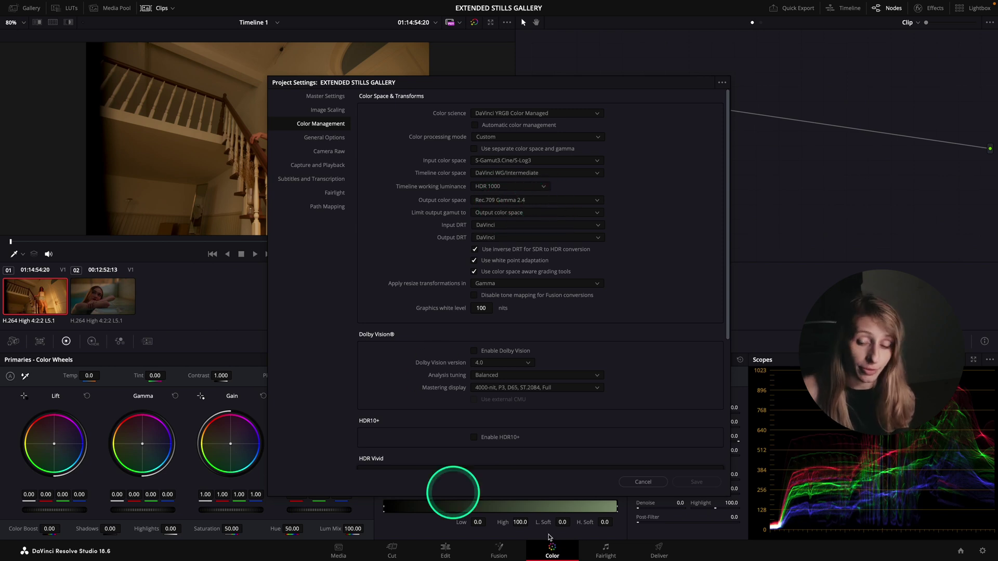
click(647, 482)
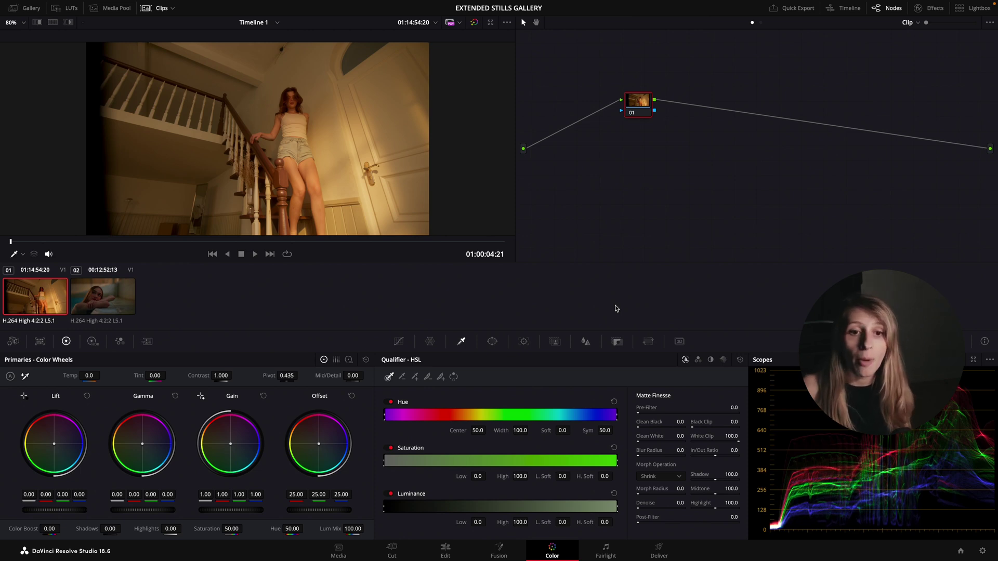
click(48, 299)
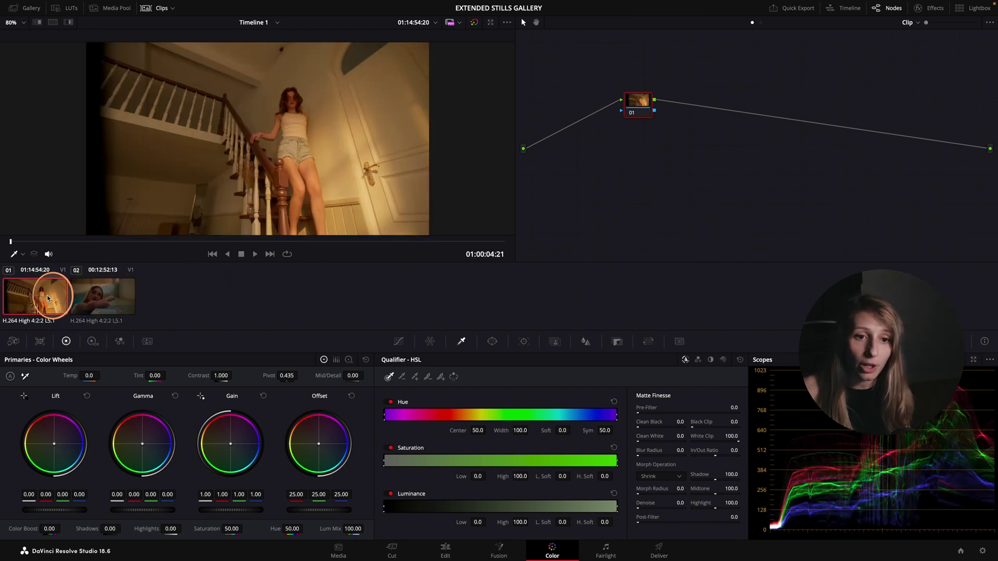
click(46, 298)
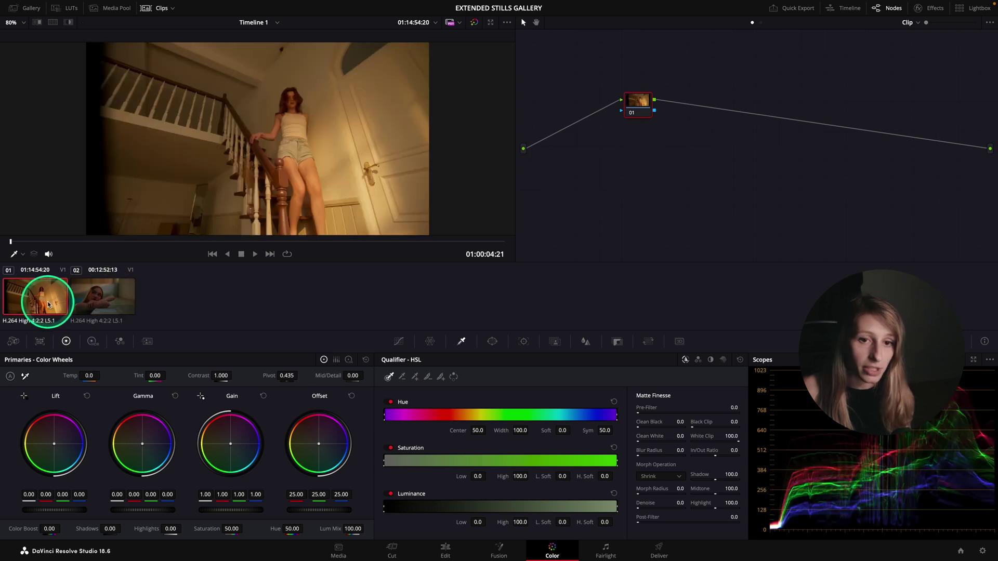
click(76, 300)
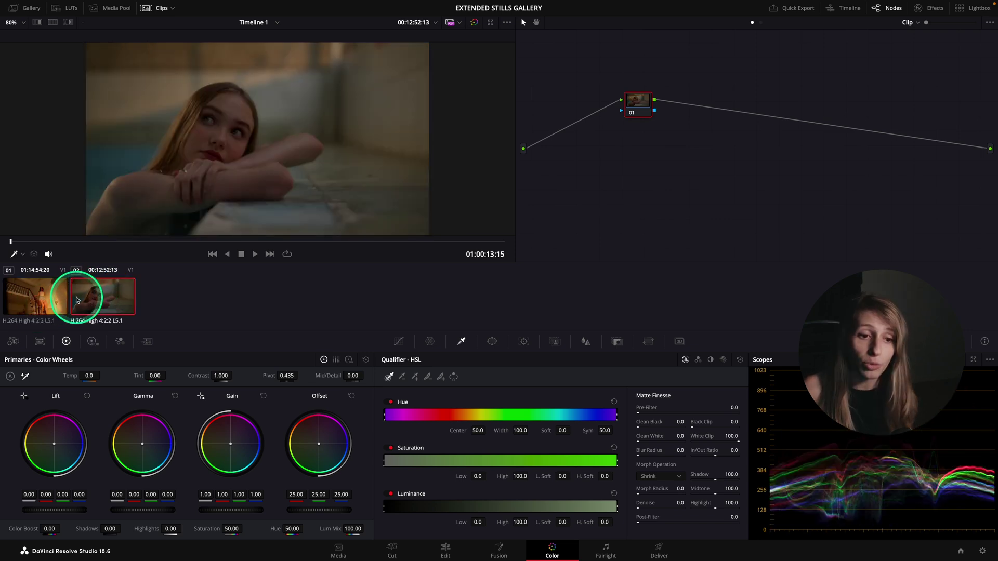
click(56, 298)
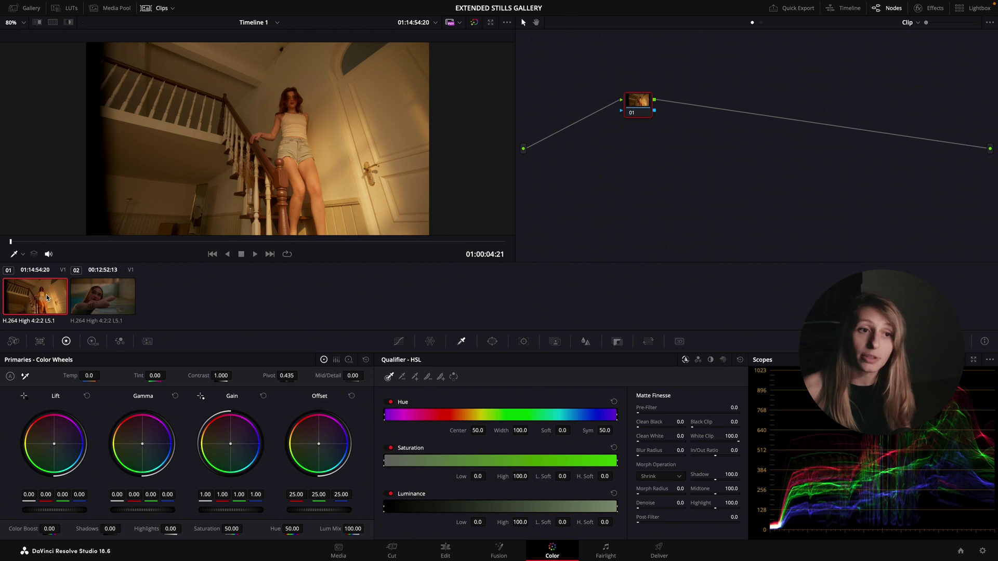
click(11, 5)
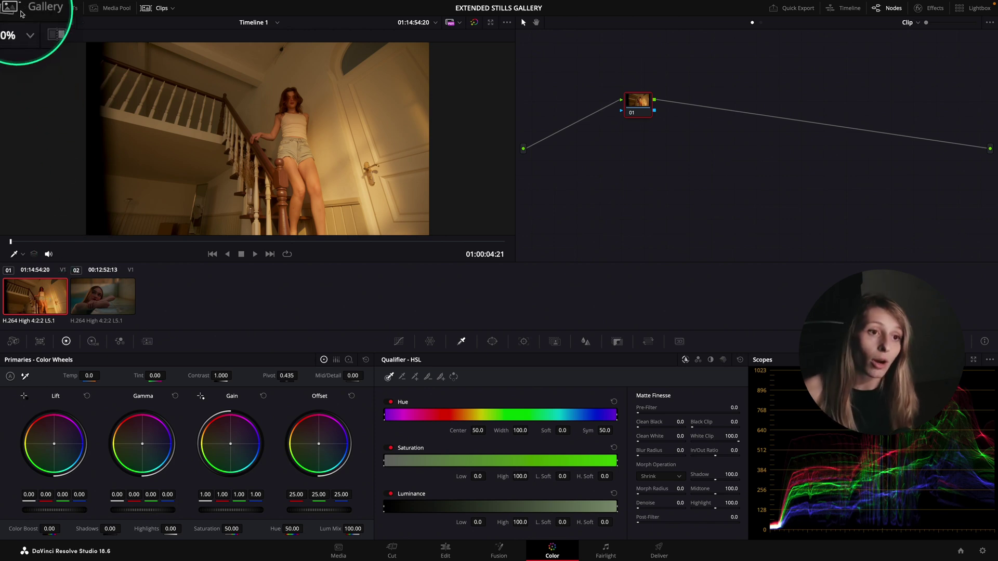
- Show the Gallery and expand it into the floating window listing the Cool looks
click(23, 12)
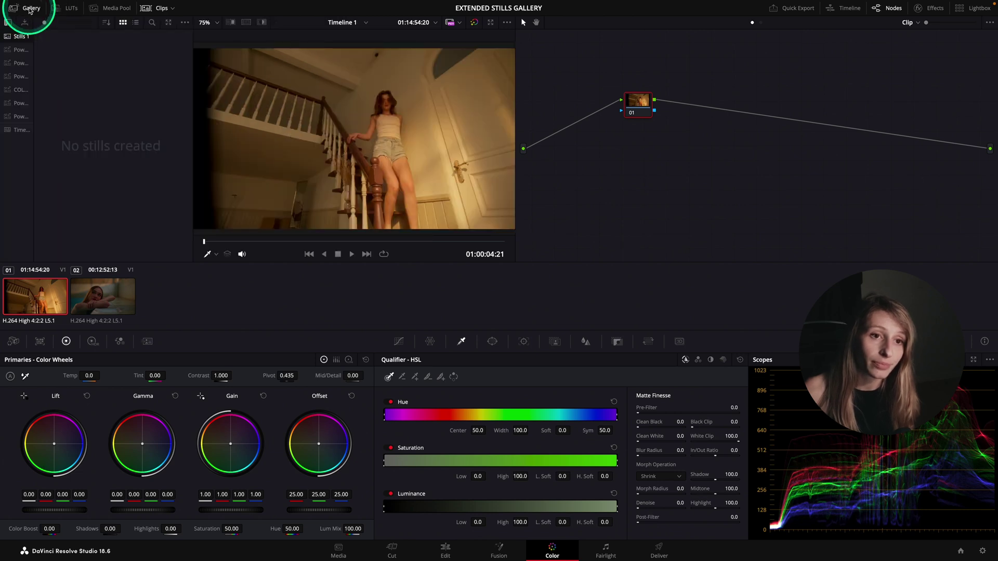
click(169, 24)
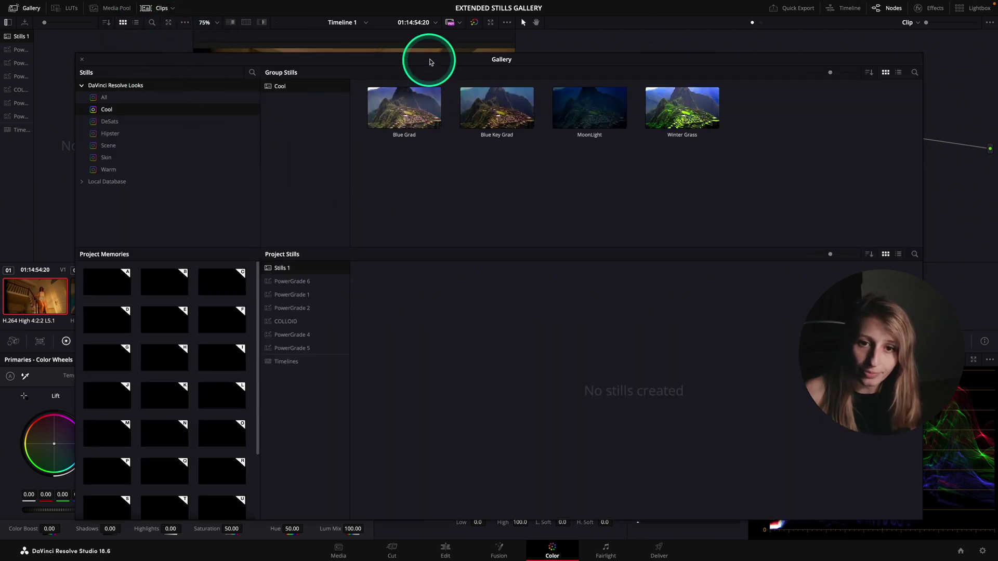
- Move the floating Gallery window down so the viewer and node graph are uncovered
drag(430, 61, 528, 170)
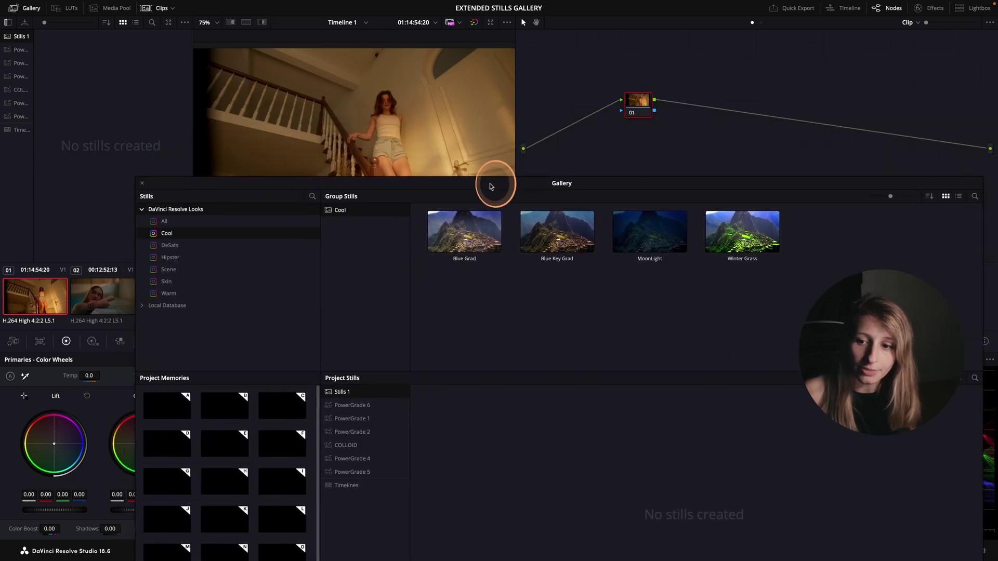
drag(490, 186, 504, 187)
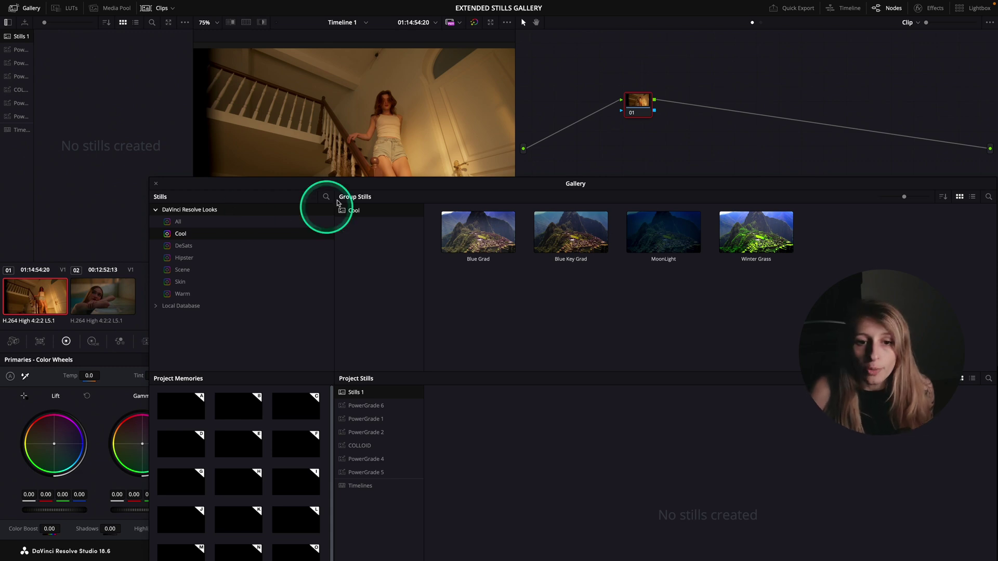
mouse_move(375, 190)
mouse_down()
mouse_move(562, 216)
mouse_move(378, 202)
mouse_move(387, 191)
mouse_up()
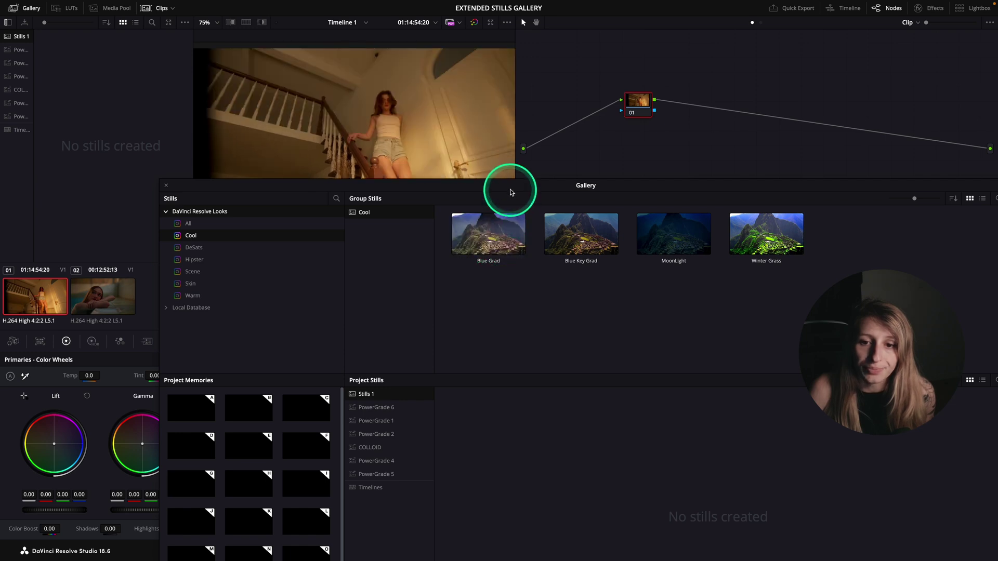
drag(510, 192, 500, 291)
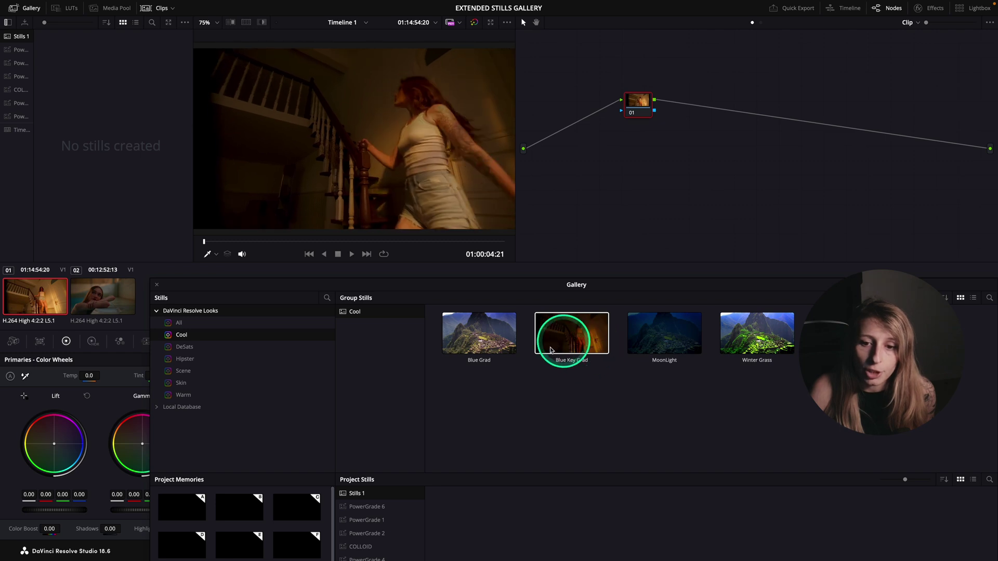
- Browse the DeSats looks, then list the Scene looks: Fog Vignette, Hot Glow, Night Safari, Vignette
click(183, 347)
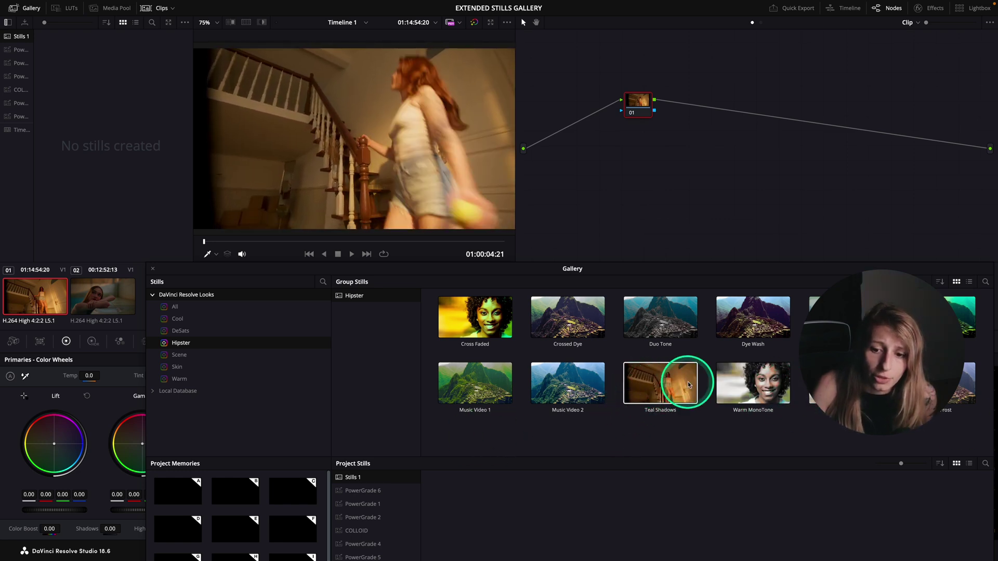
click(182, 355)
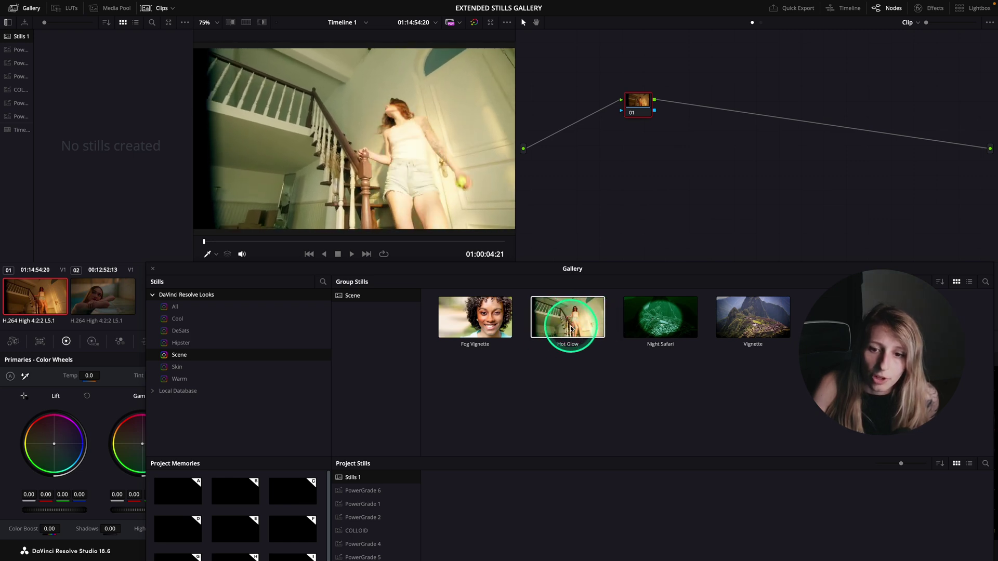
- Drop the Hot Glow still onto clip 01's node graph, close the Gallery, and move node 02 right
drag(566, 326, 633, 106)
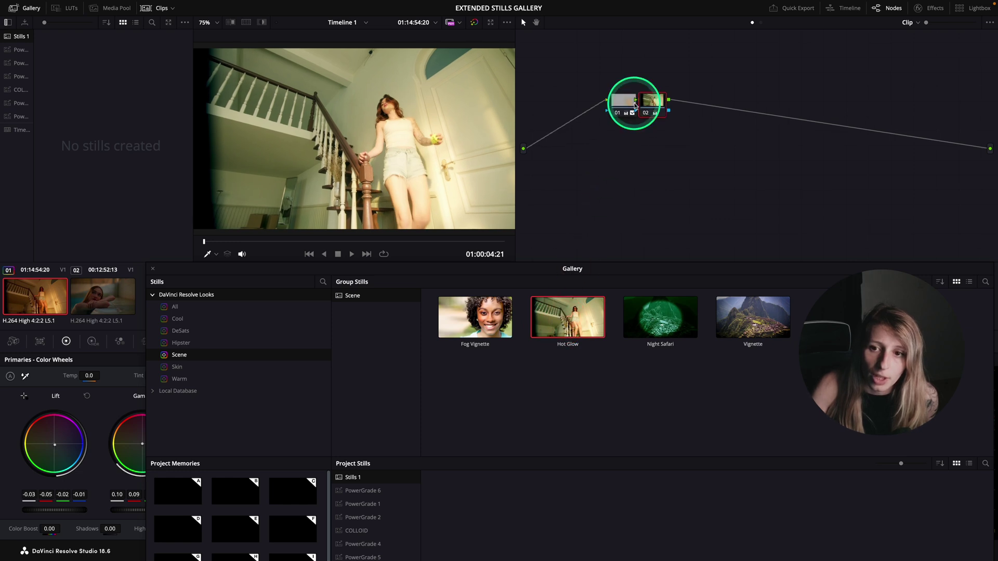
click(152, 269)
drag(661, 107, 714, 108)
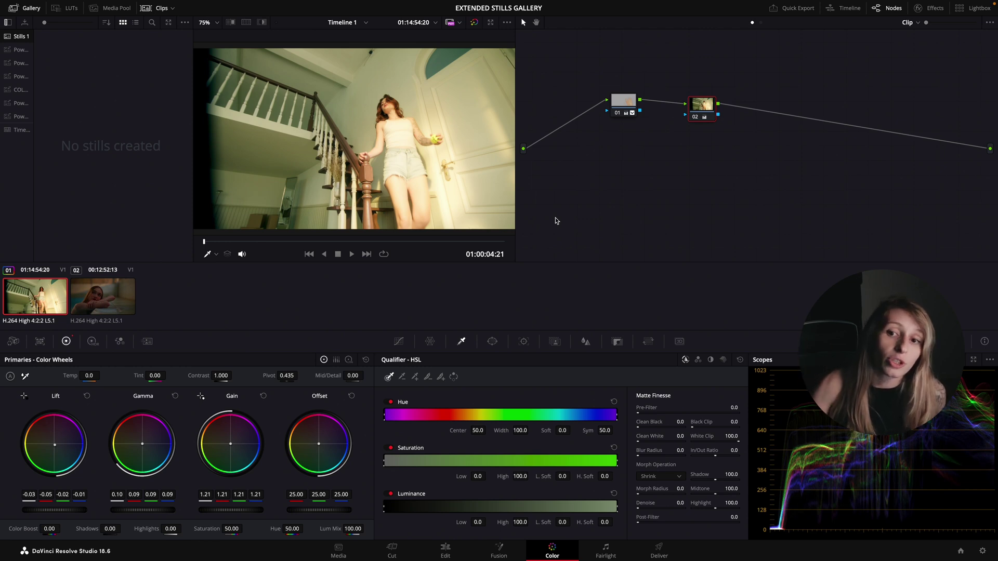
- Inspect node 01's highlight qualifier matte in A/B view and its 0.79 Blur radius
drag(625, 102, 618, 109)
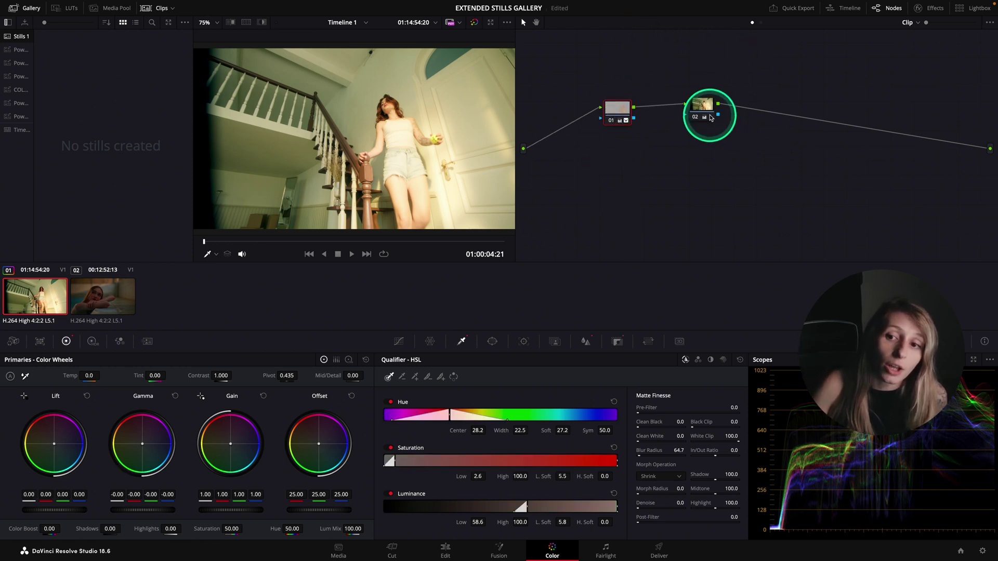
drag(702, 105, 701, 109)
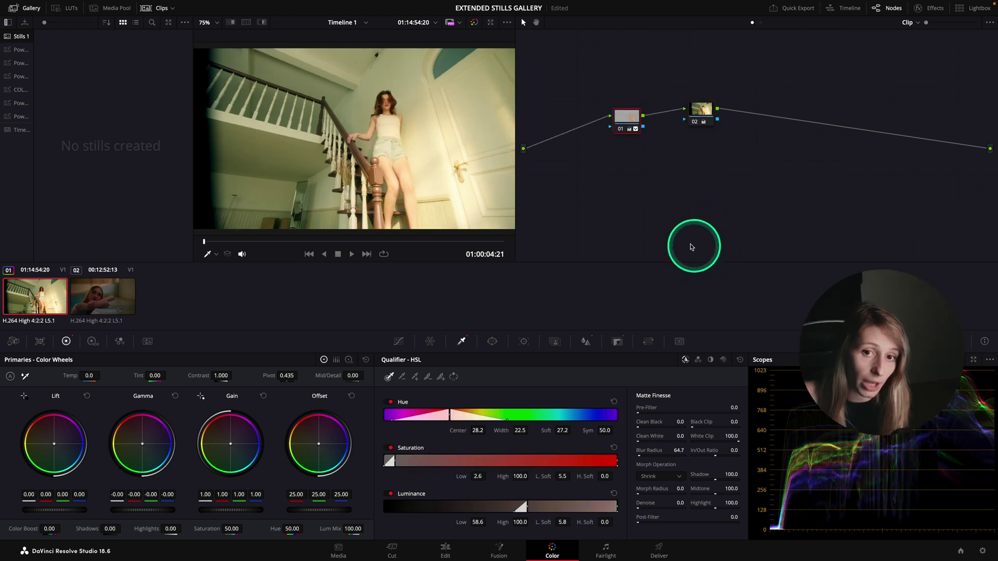
drag(627, 116, 618, 115)
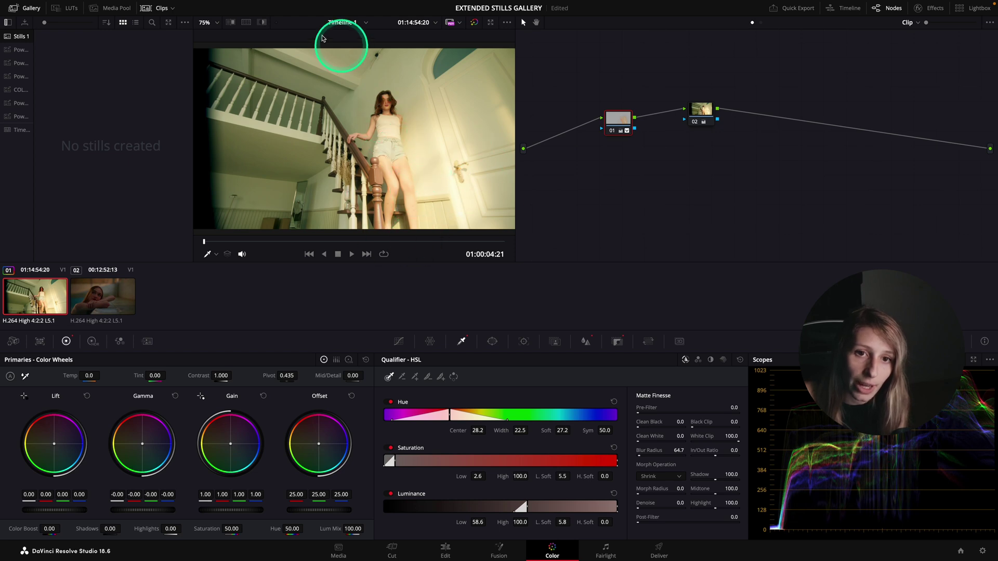
click(261, 22)
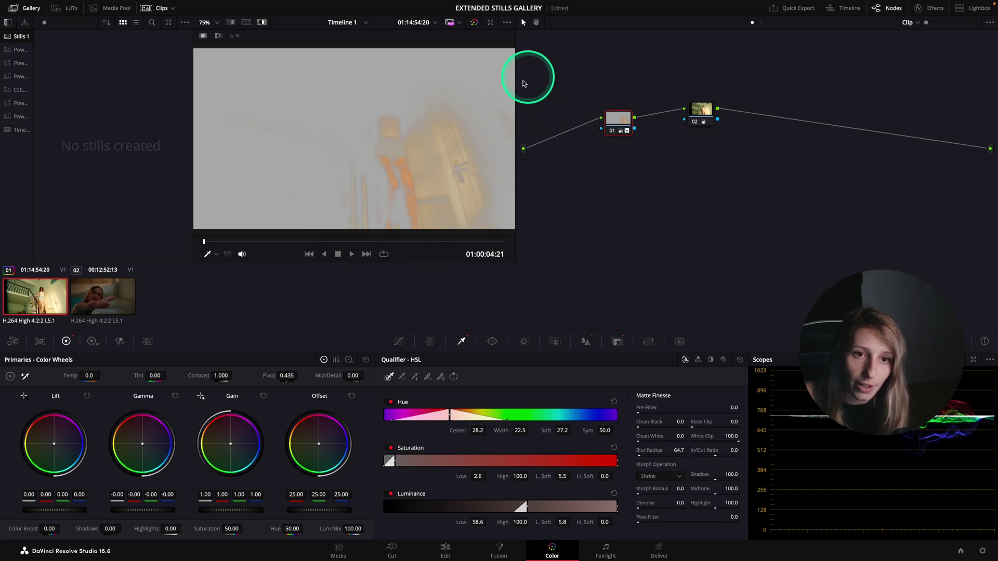
click(235, 36)
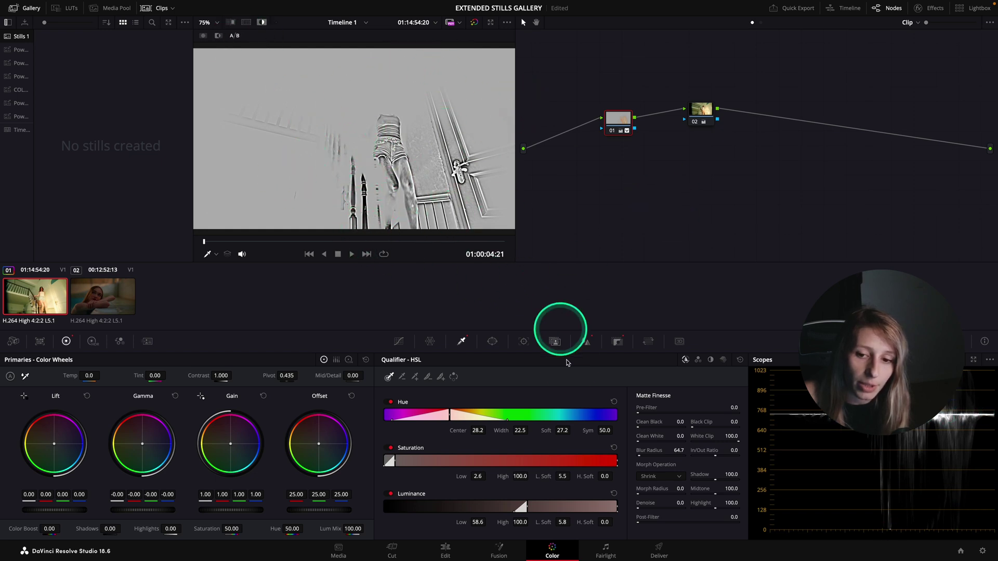
click(586, 342)
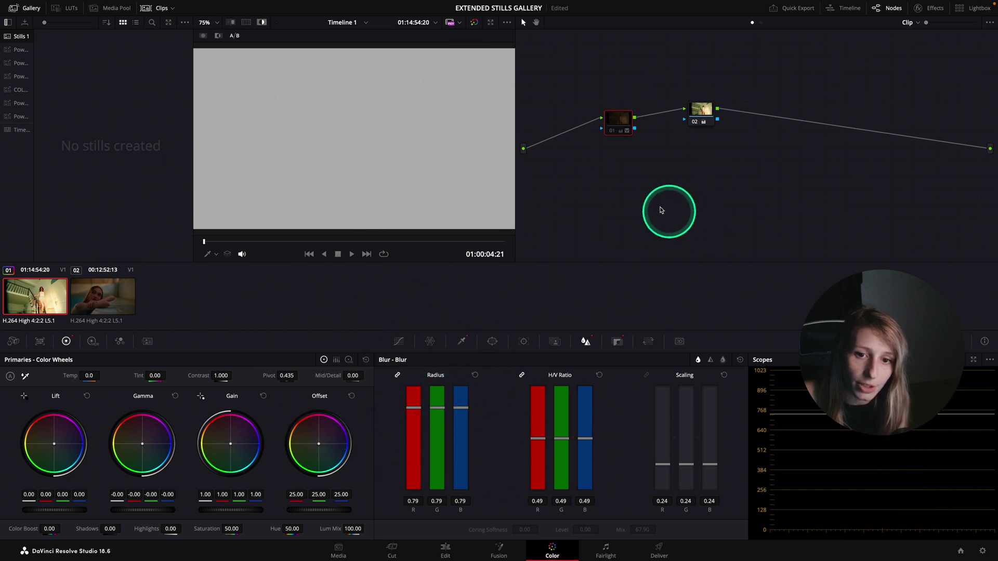
click(261, 23)
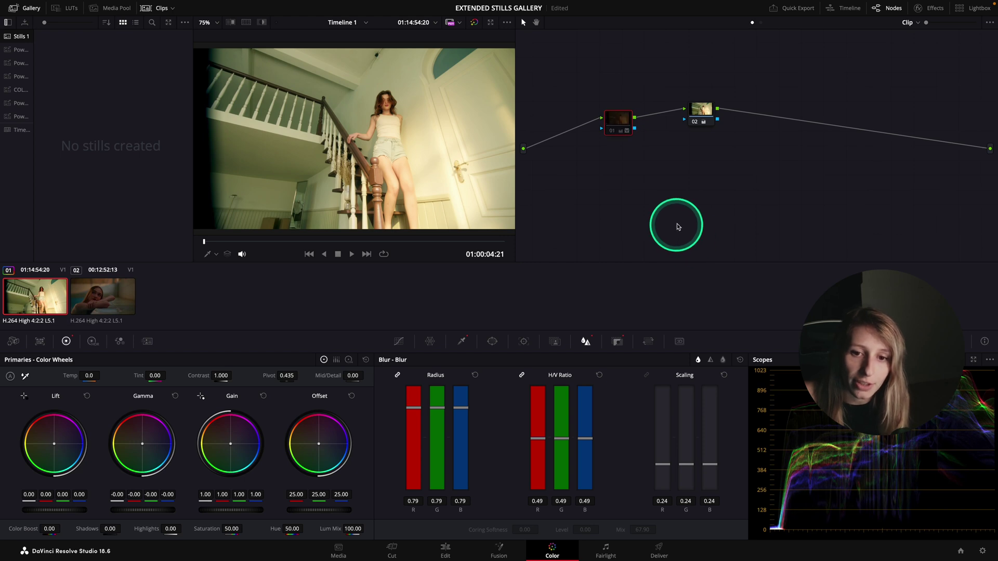
click(702, 109)
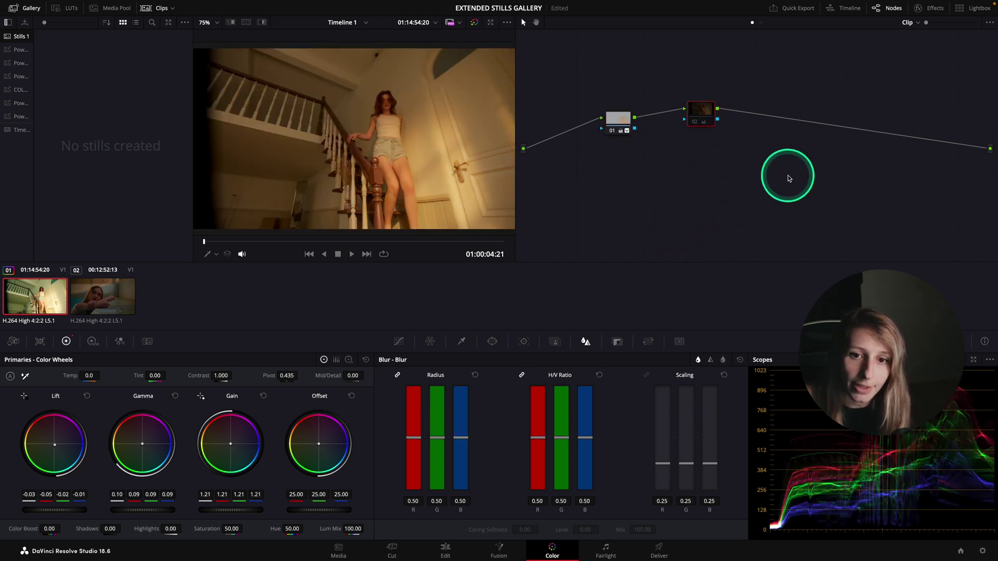
key(ctrl+d)
key(ctrl+d)
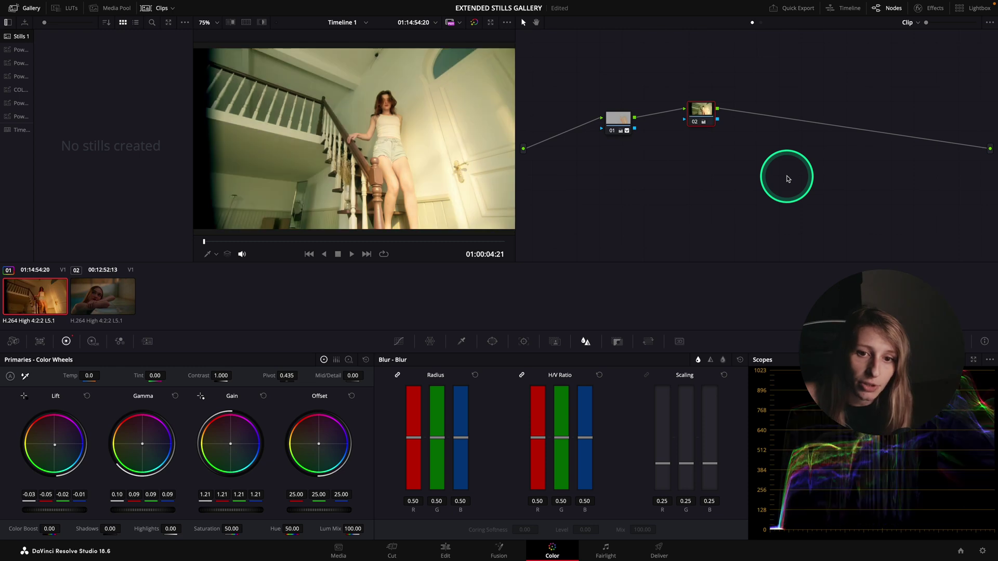
key(ctrl+d)
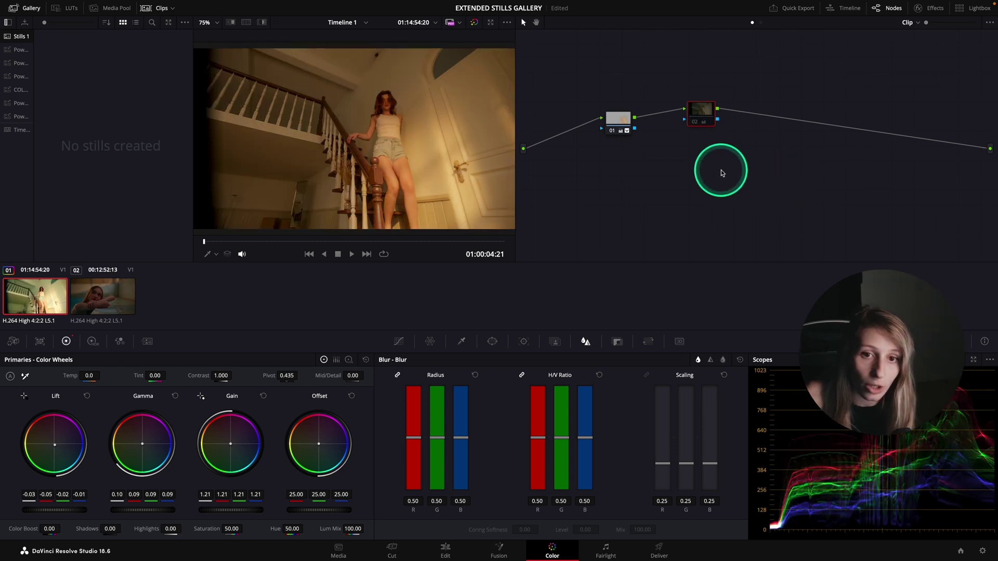
key(ctrl+d)
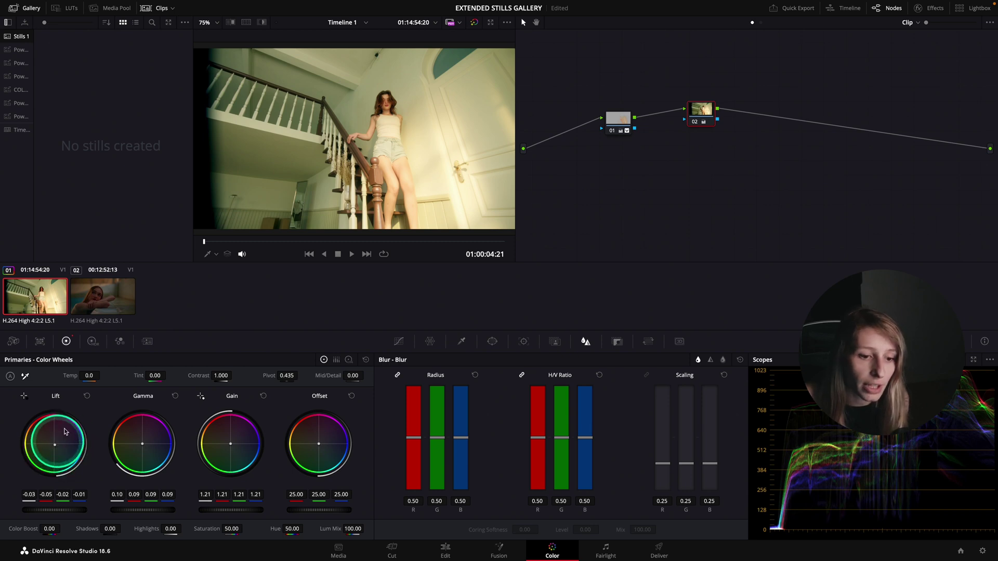
- Reset the lift, restore its previous values, and move node 02 slightly lower in the graph
click(87, 396)
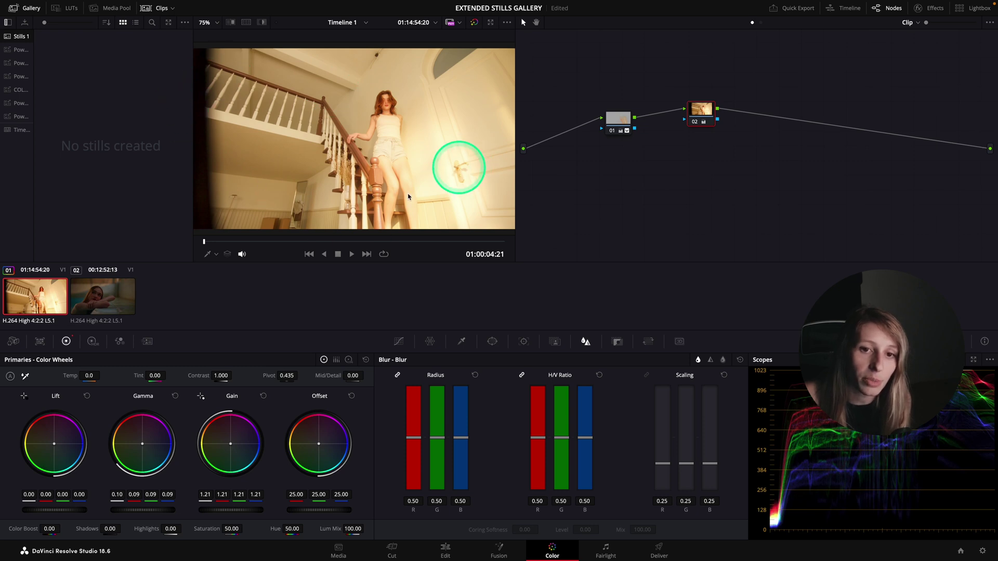
click(498, 201)
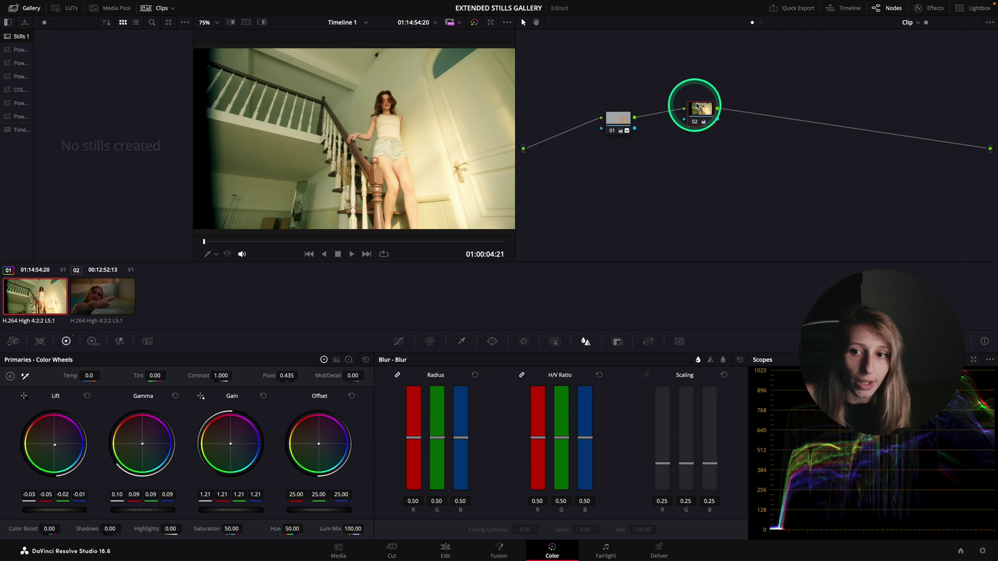
drag(697, 104, 702, 123)
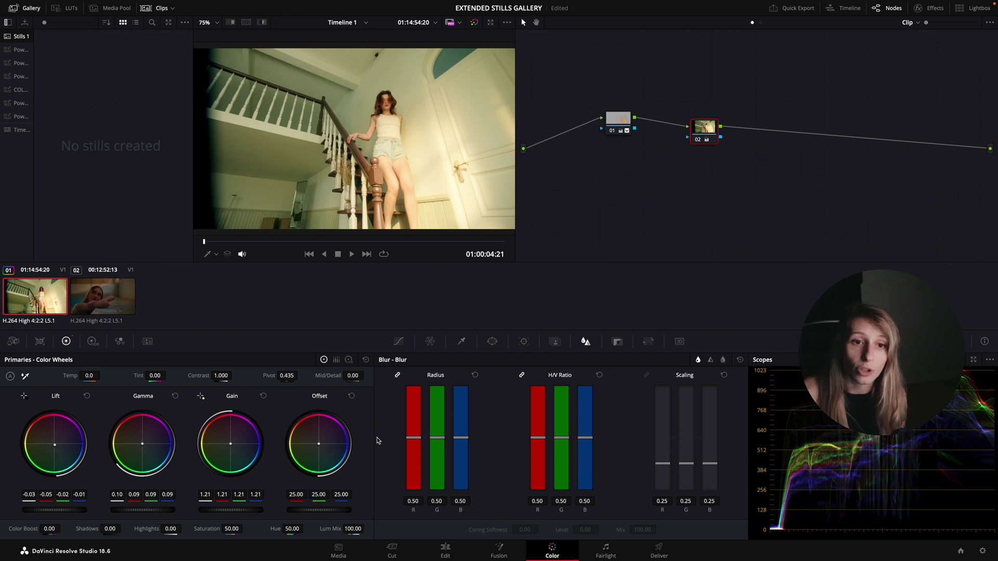
- Hide the clip thumbnails and the Gallery panel, and reposition node 02 in the graph
click(157, 8)
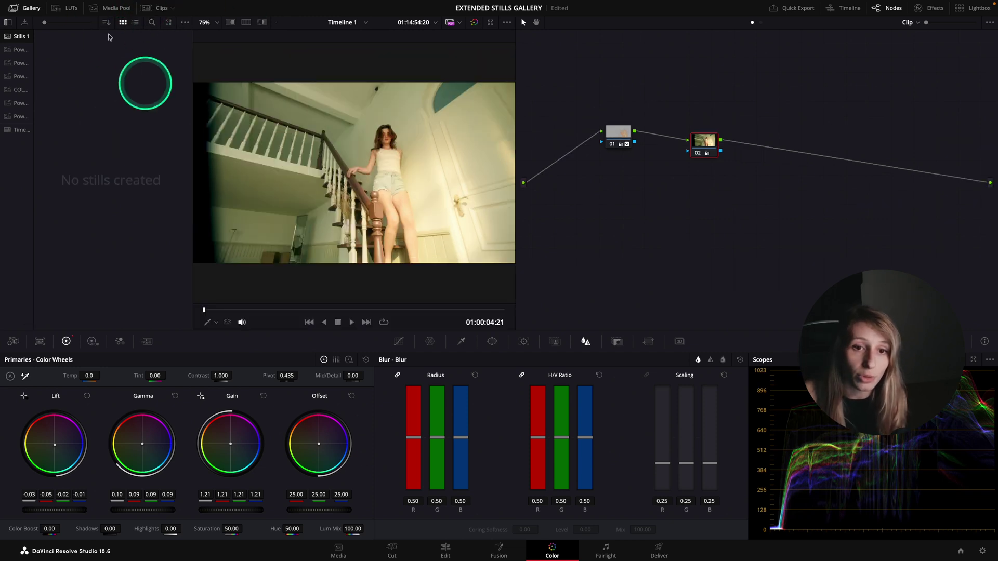
click(26, 8)
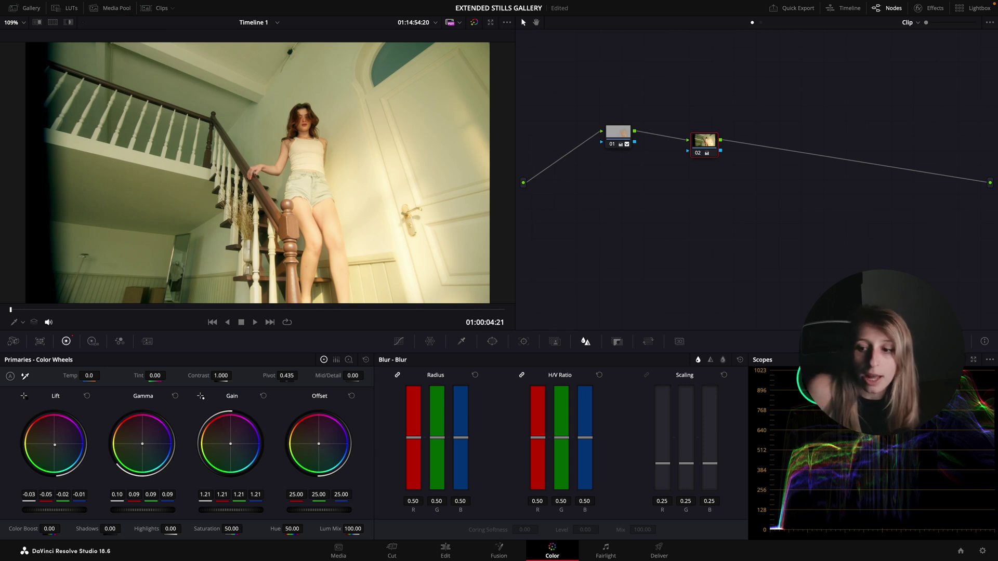
drag(709, 140, 707, 136)
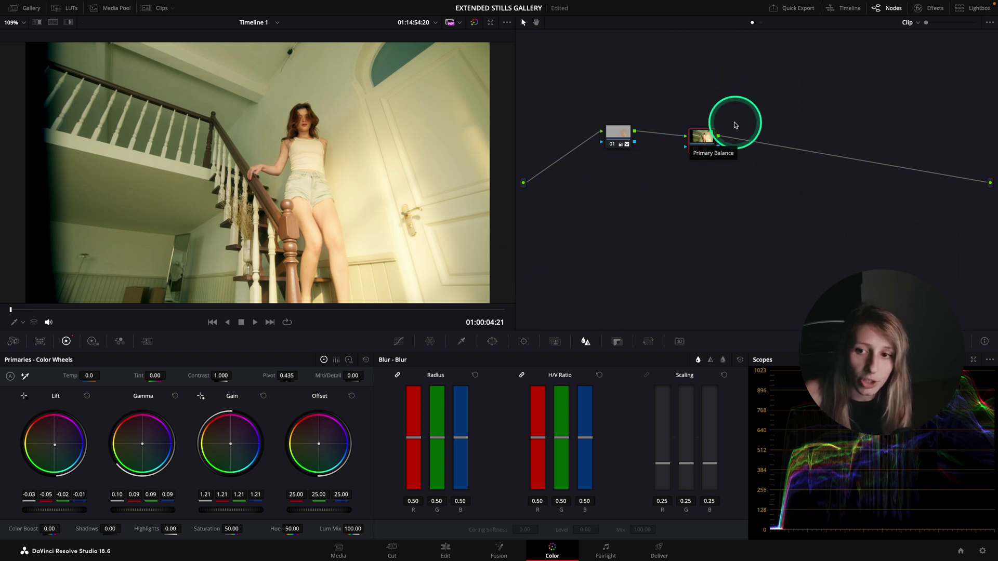
mouse_move(703, 134)
mouse_down()
mouse_move(706, 114)
mouse_move(694, 133)
mouse_up()
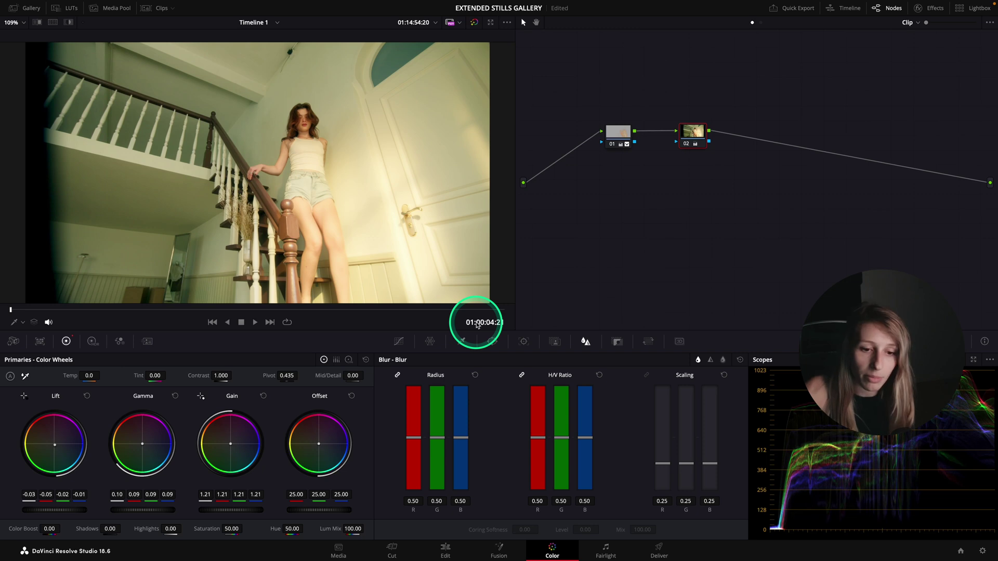
- Undo and redo until node 02's Gain reads 1.06 on all channels
key(ctrl+z)
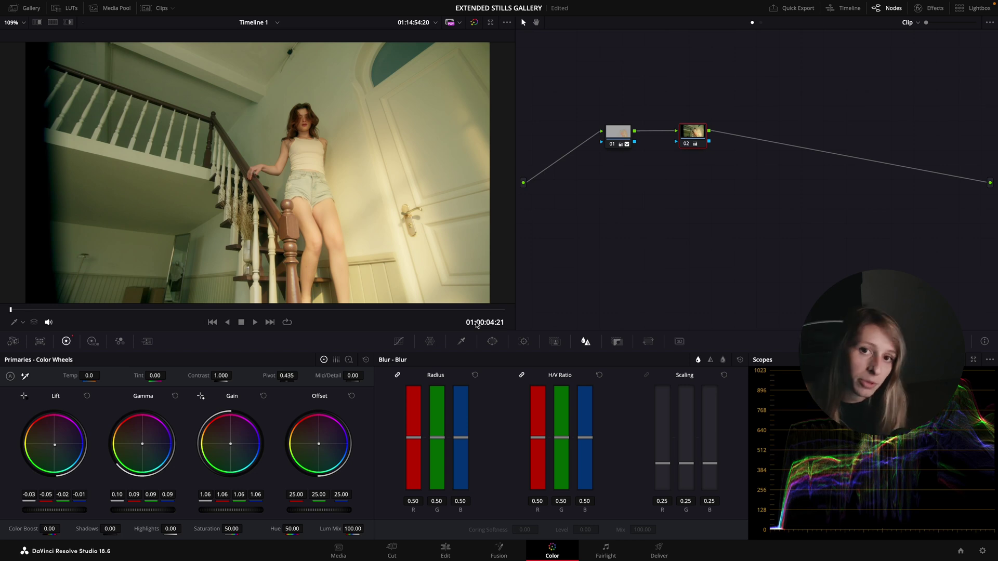
key(ctrl+z)
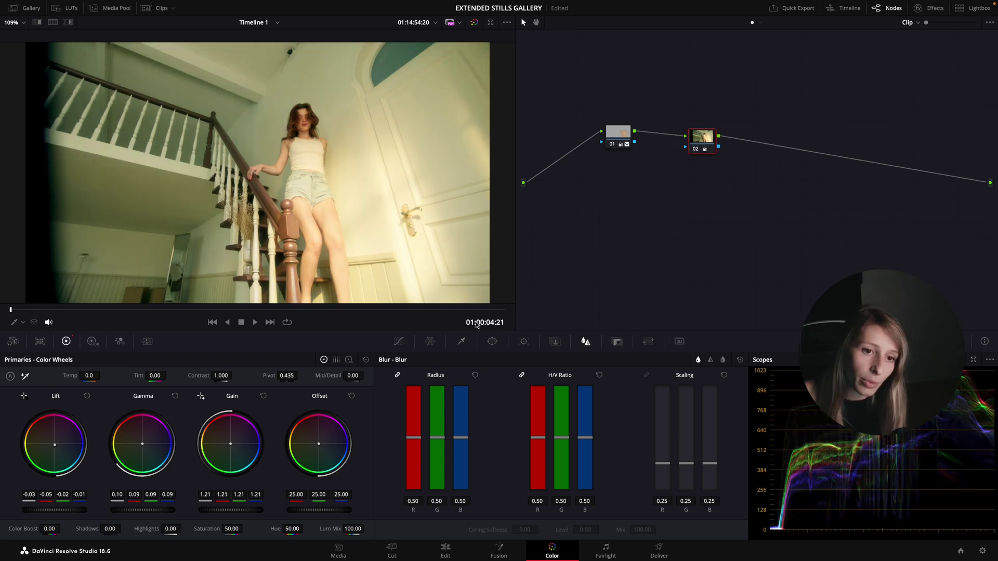
key(ctrl+shift+z)
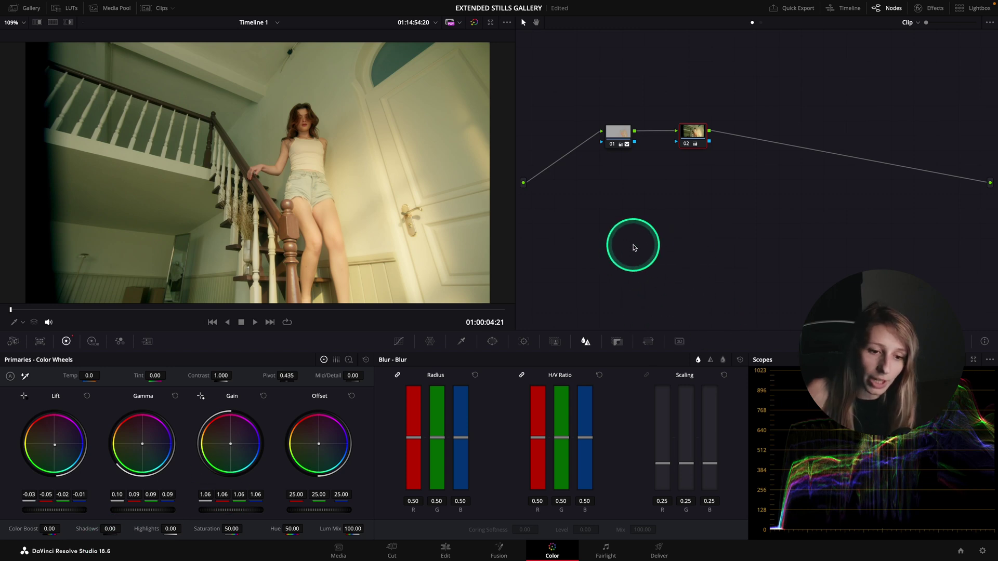
- Undo node 02's Gamma to 0.08, then move nodes 01 and 02 higher in the graph
key(ctrl+z)
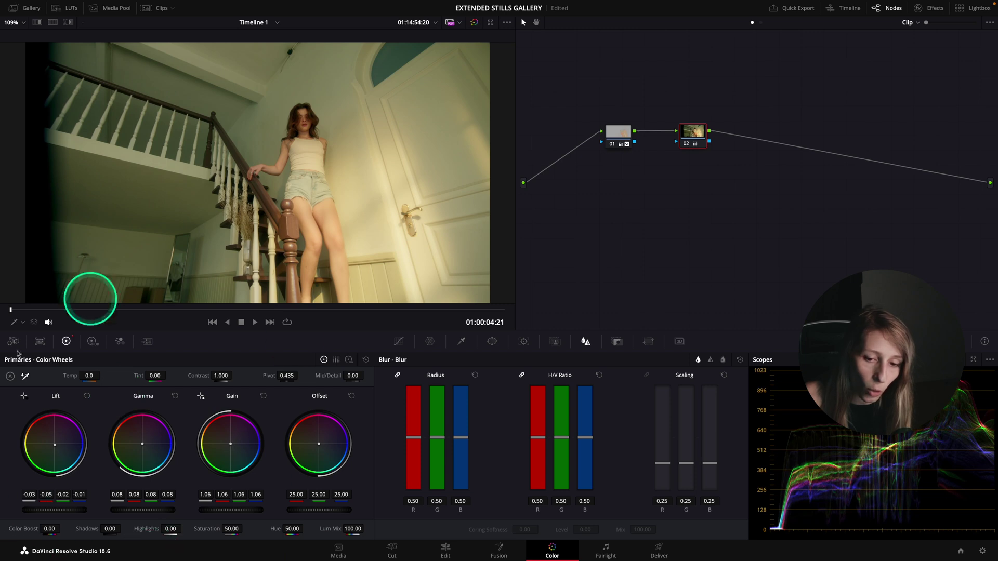
drag(597, 91, 734, 177)
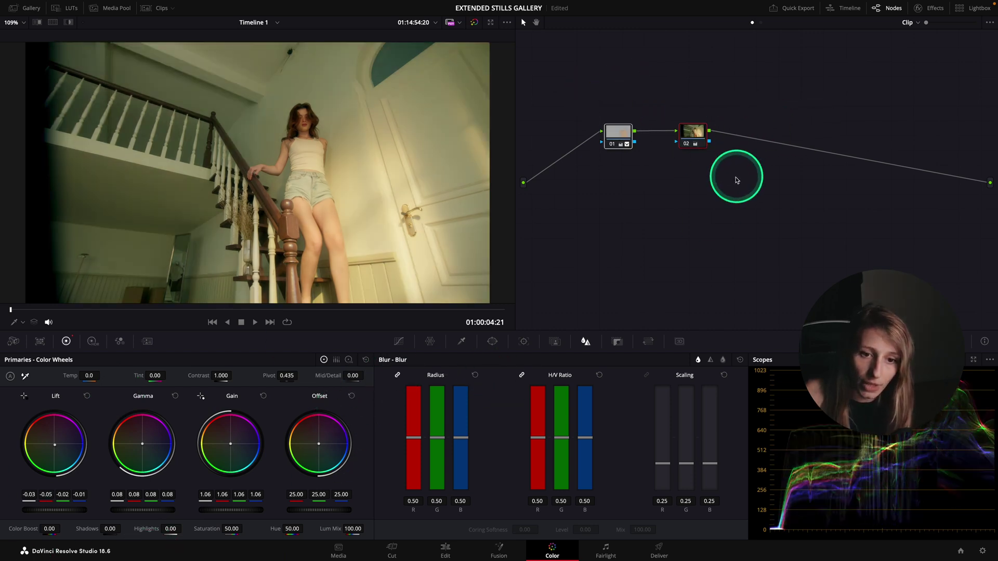
click(618, 132)
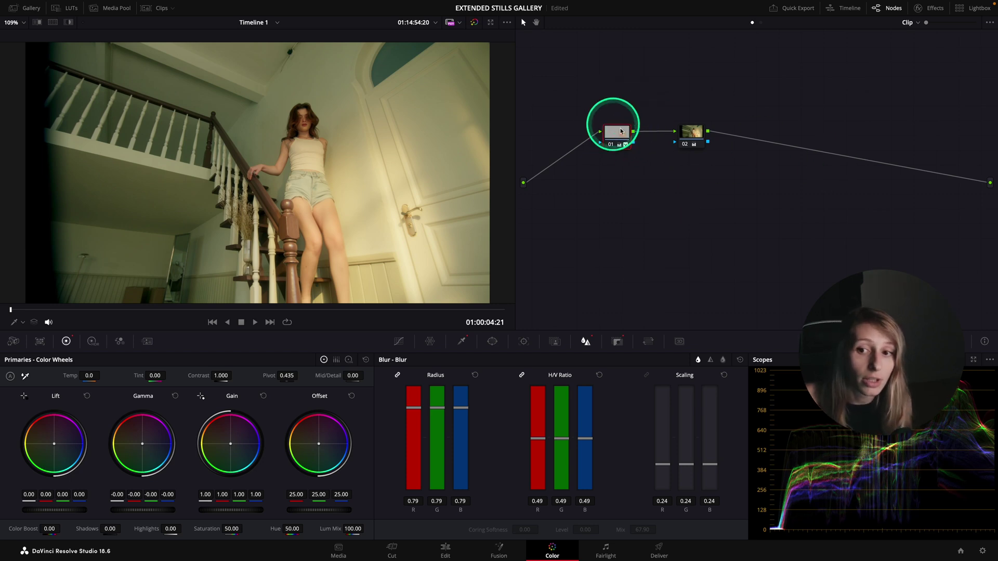
drag(613, 134, 619, 111)
drag(707, 134, 709, 123)
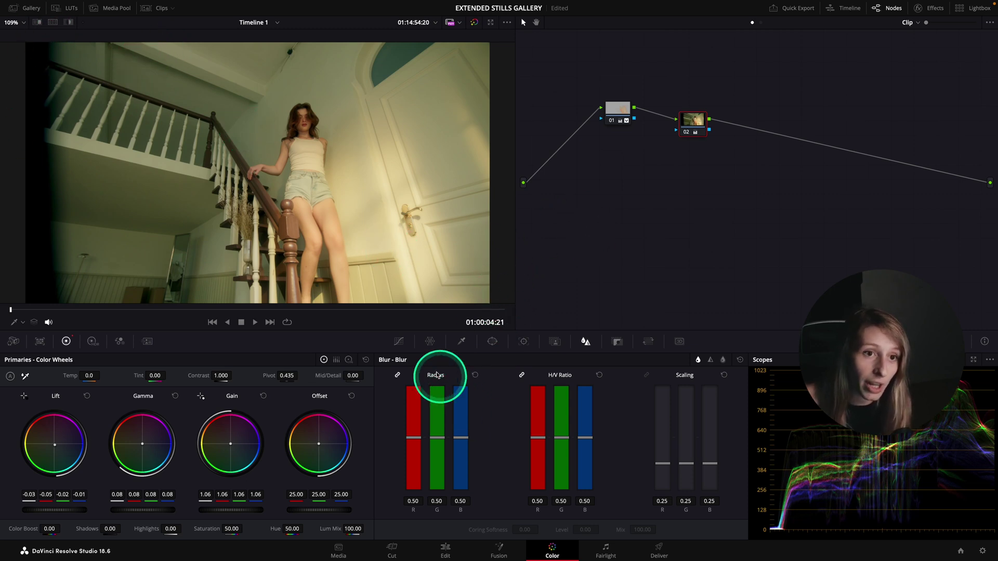
- Load clip 02, the pool shot, and reopen the expanded Gallery positioned below the viewer
click(146, 9)
click(111, 295)
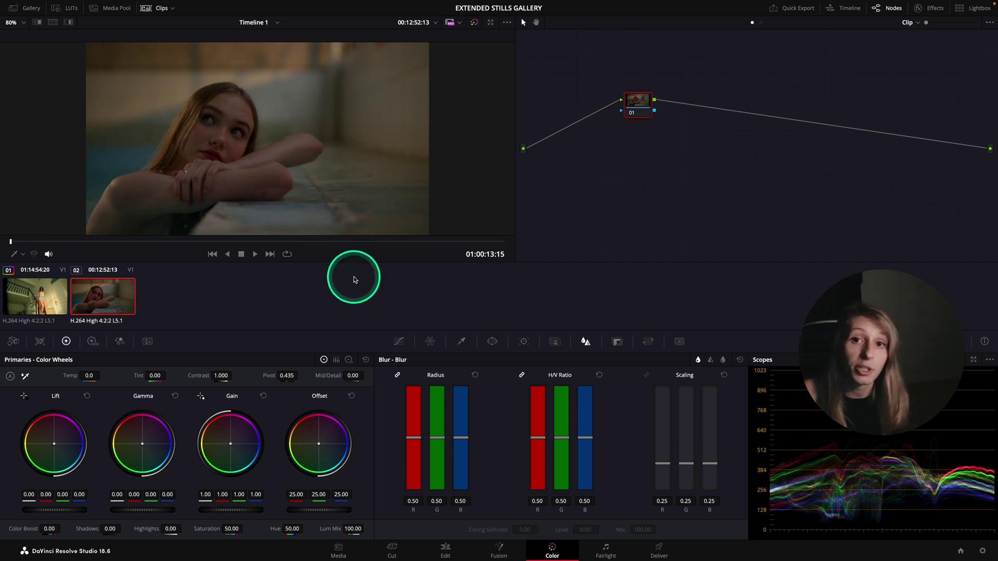
click(38, 10)
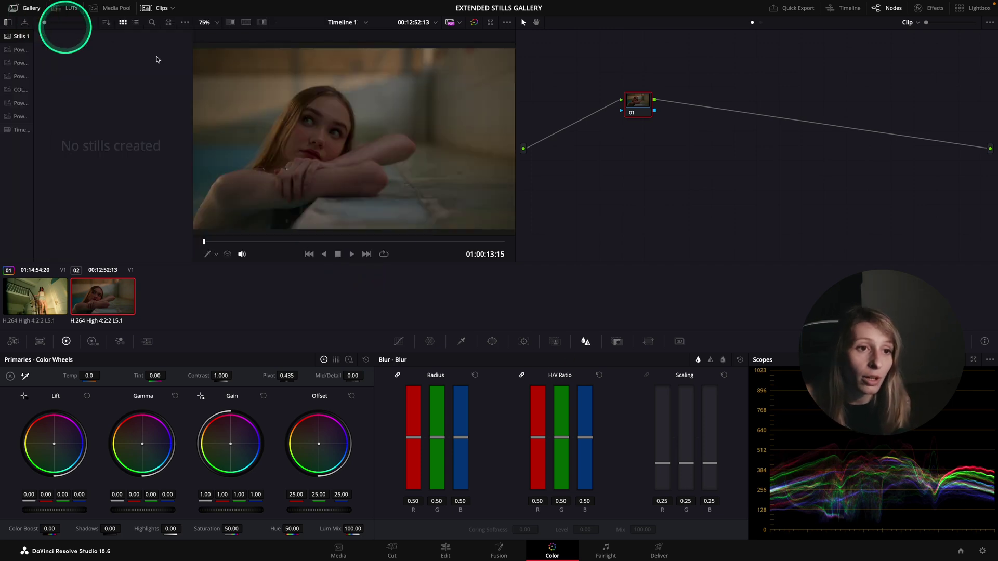
click(168, 22)
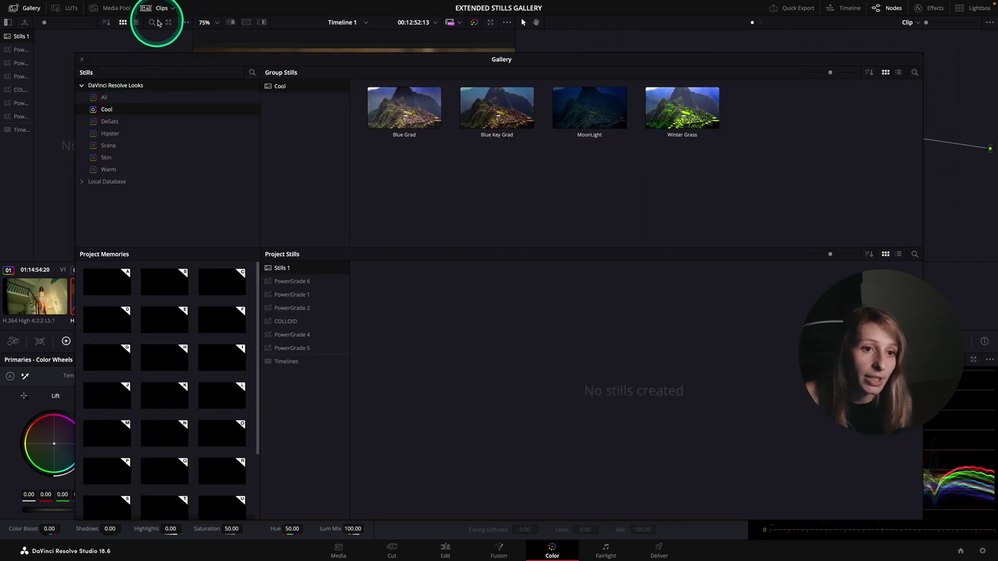
drag(138, 55, 203, 265)
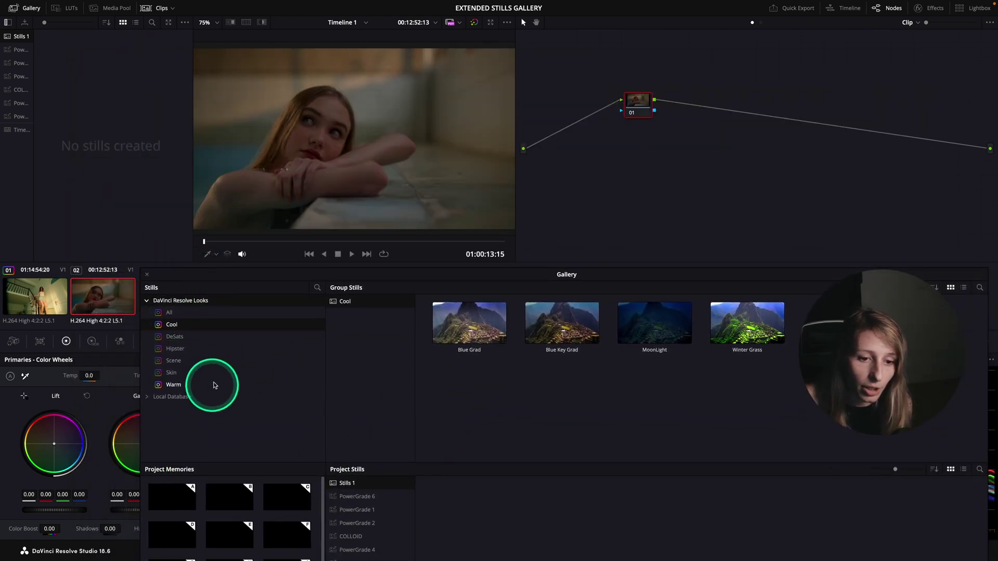
- Apply the Warm category's Magic Hour look to the pool clip as three nodes, then close the Gallery
click(184, 387)
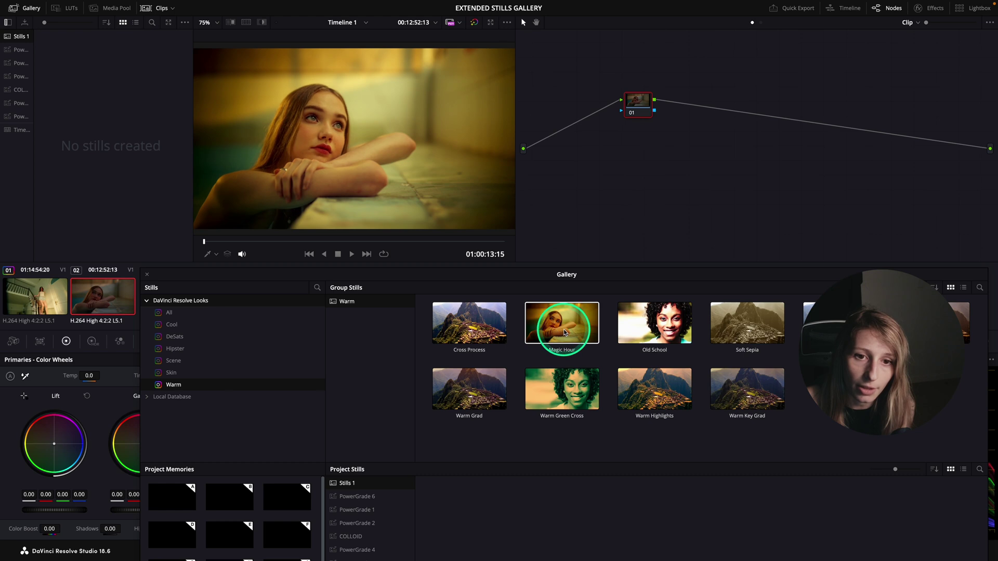
drag(567, 330, 648, 104)
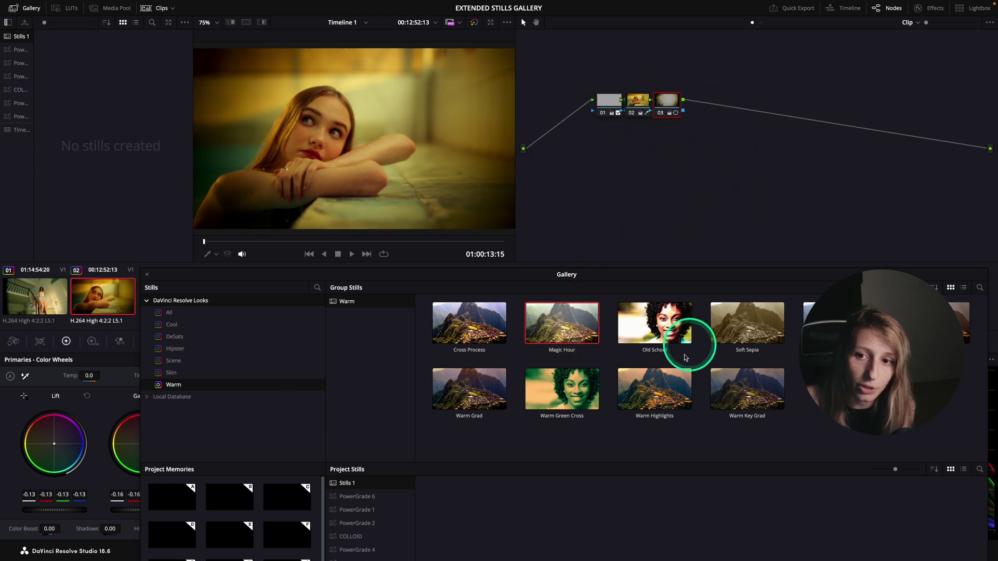
click(147, 274)
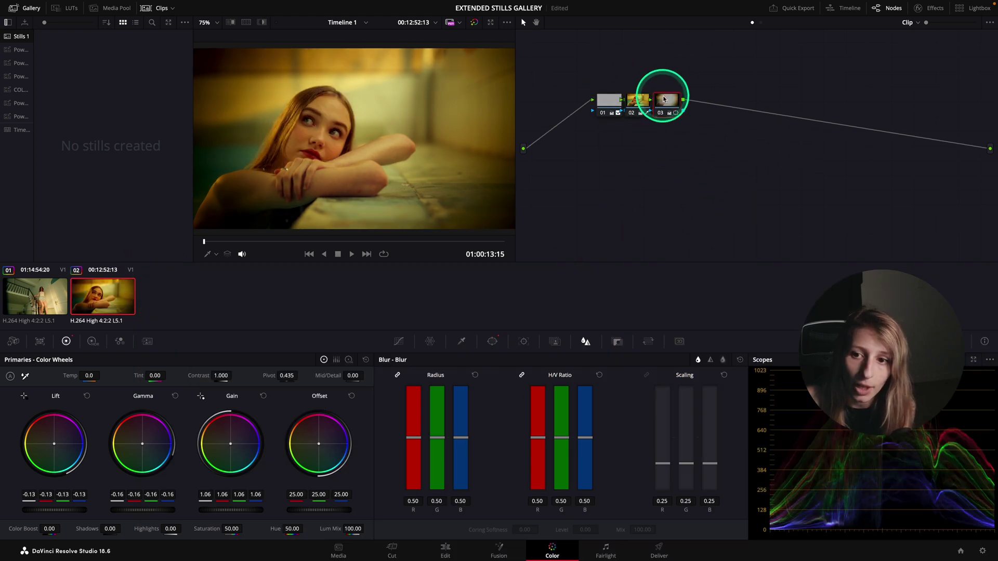
- Spread Magic Hour nodes 01–03 apart and hide the Gallery and clip strip to enlarge the viewer
drag(666, 100, 720, 98)
drag(635, 103, 665, 105)
drag(604, 108, 593, 106)
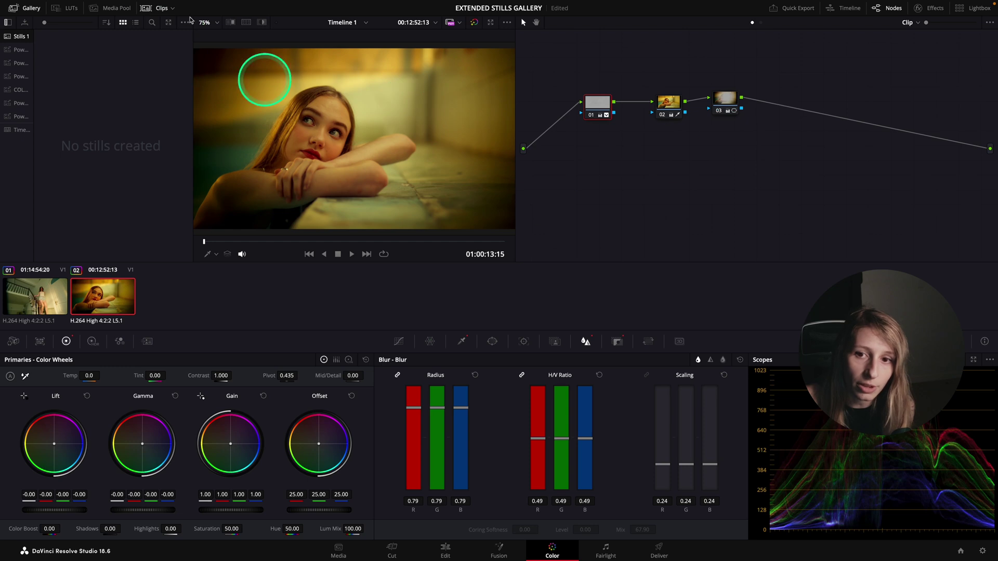
click(30, 7)
click(148, 8)
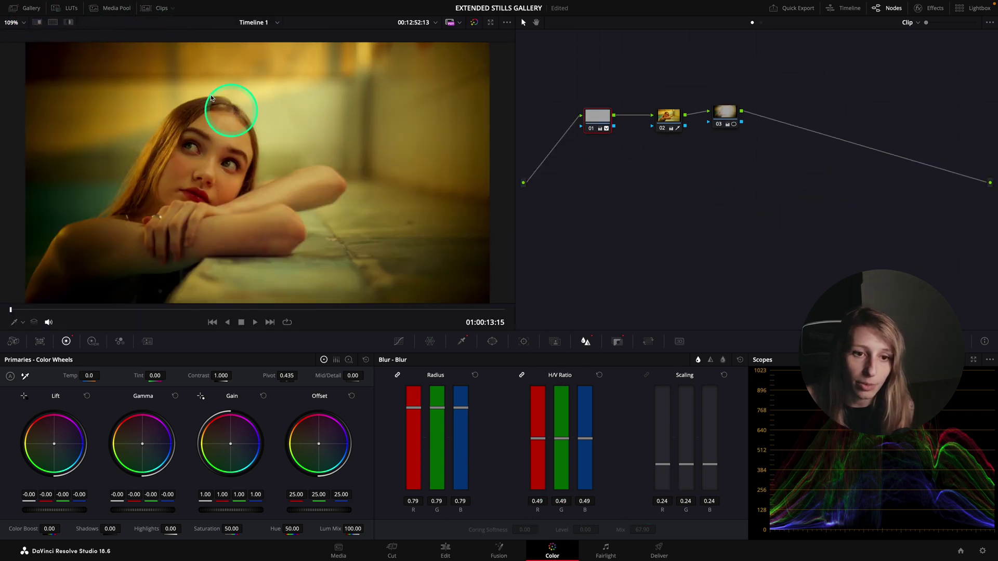
drag(601, 139, 598, 146)
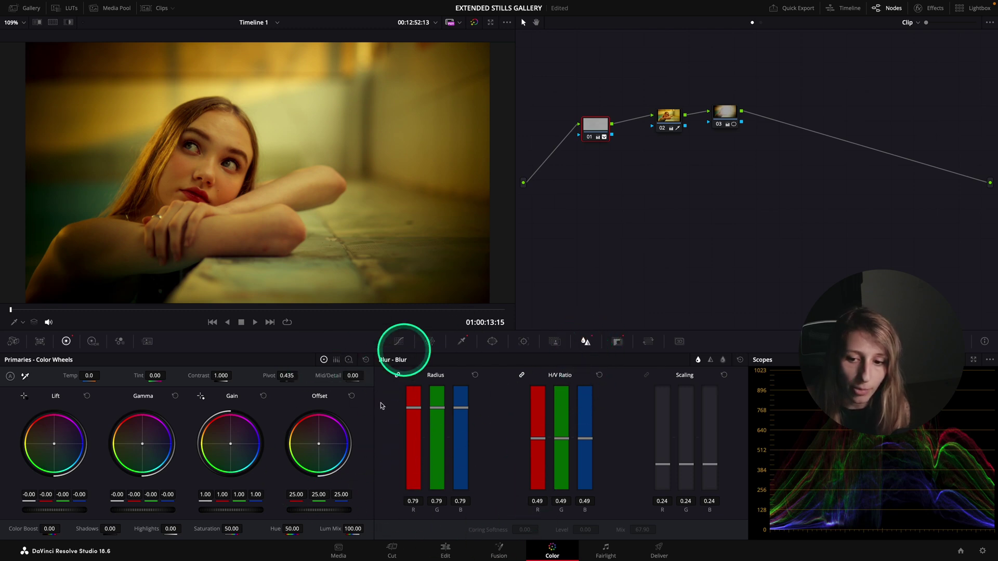
- Preview the grade's affected areas in Highlight mode, then return to the normal colour image
click(69, 22)
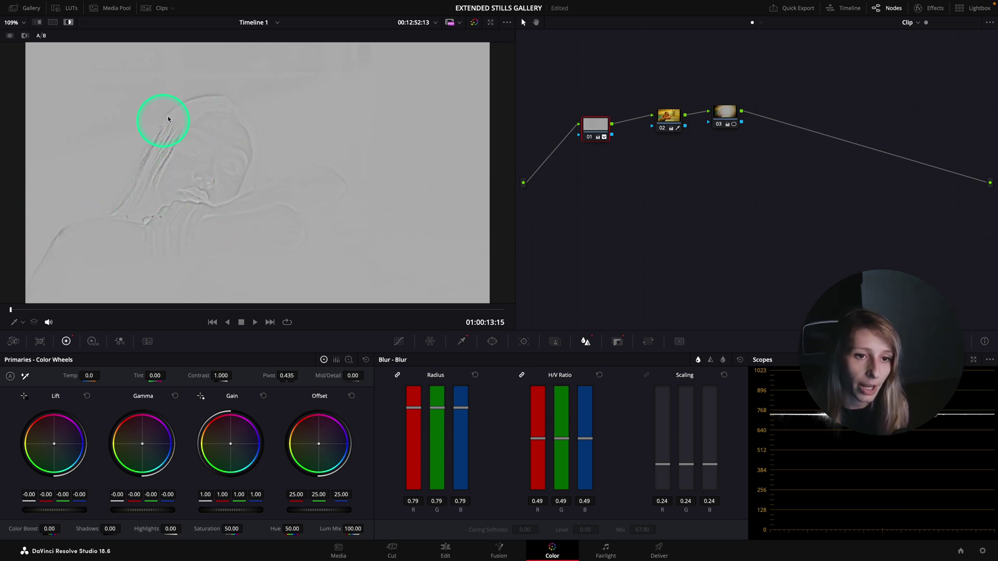
click(69, 24)
click(336, 156)
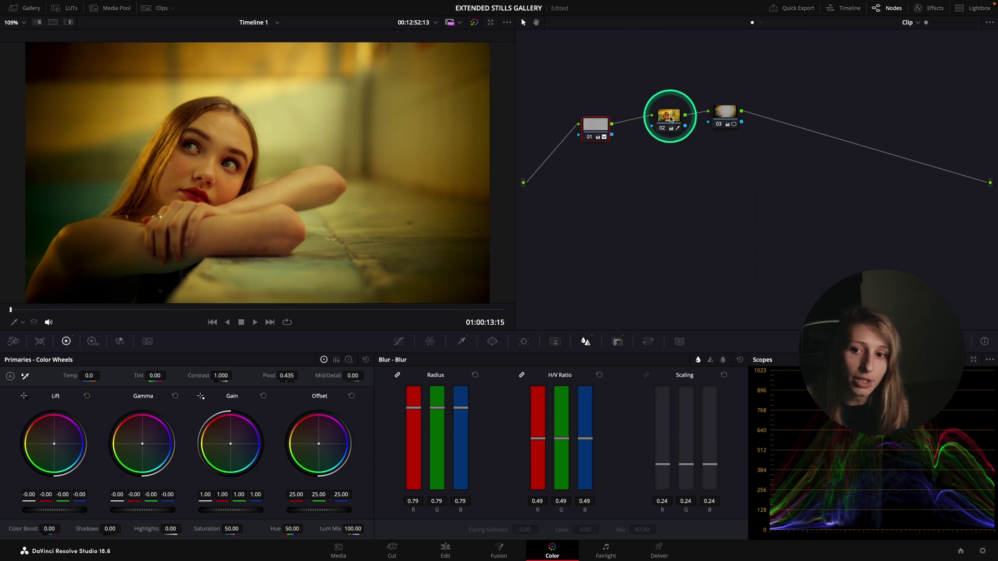
- Move node 02 lower and temper its warmth with Gain 1.20 / 1.26 / 1.21 / 1.07
drag(669, 117, 651, 150)
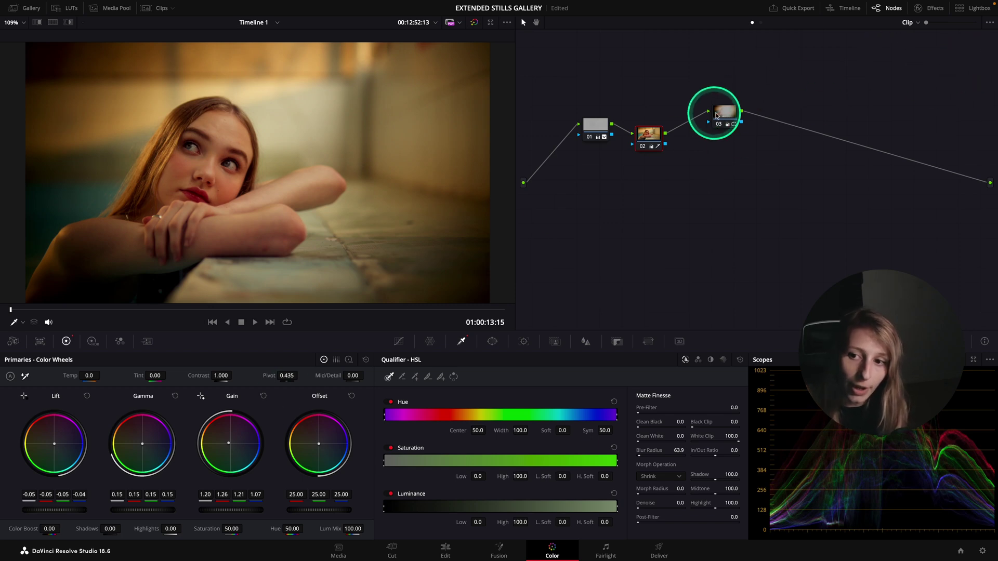
- Realign node 03 with Lift -0.07 and Gamma -0.09, and move the playhead later in the clip
drag(726, 111, 712, 129)
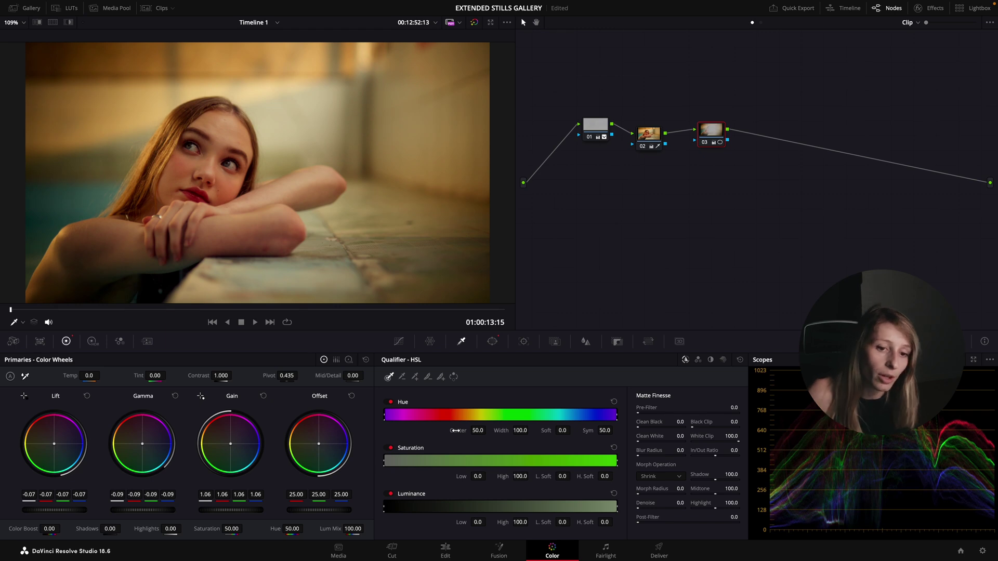
drag(189, 310, 68, 310)
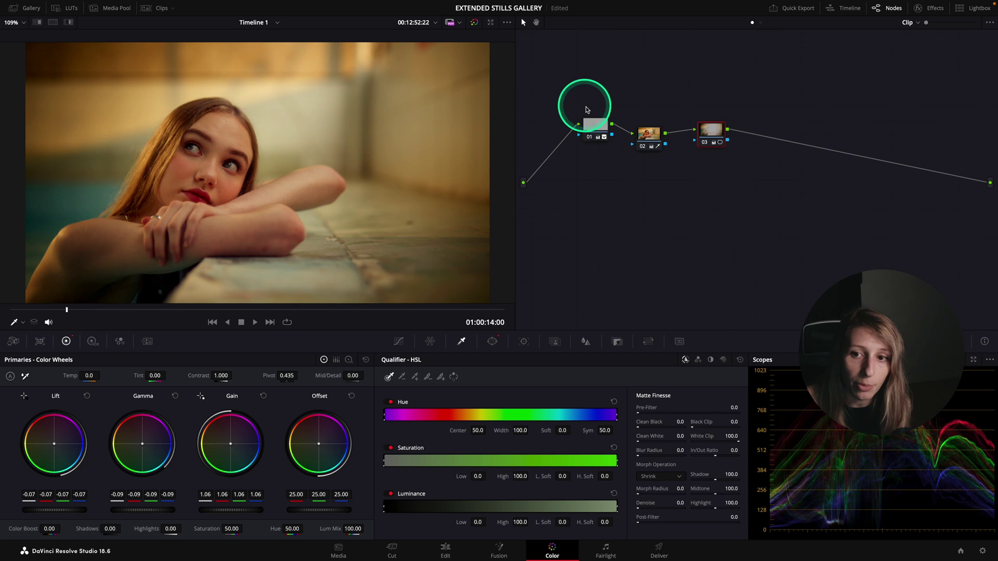
key(ctrl+d)
key(ctrl+d)
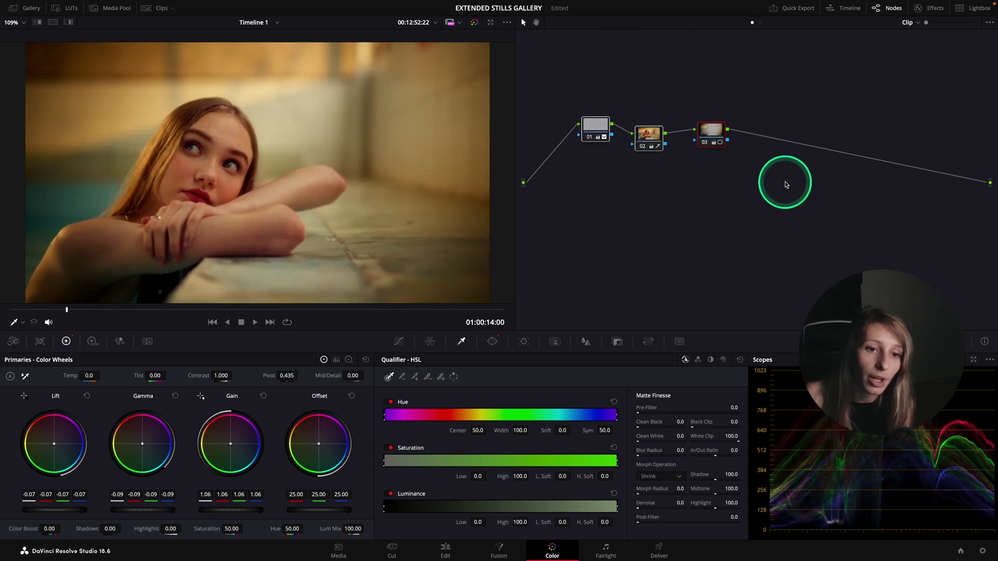
key(ctrl+d)
key(ctrl+d)
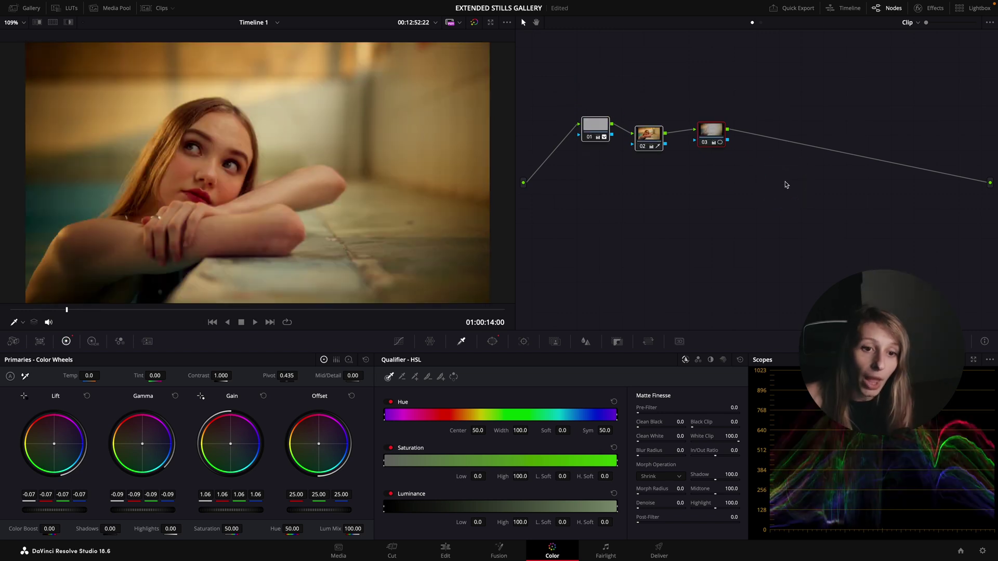